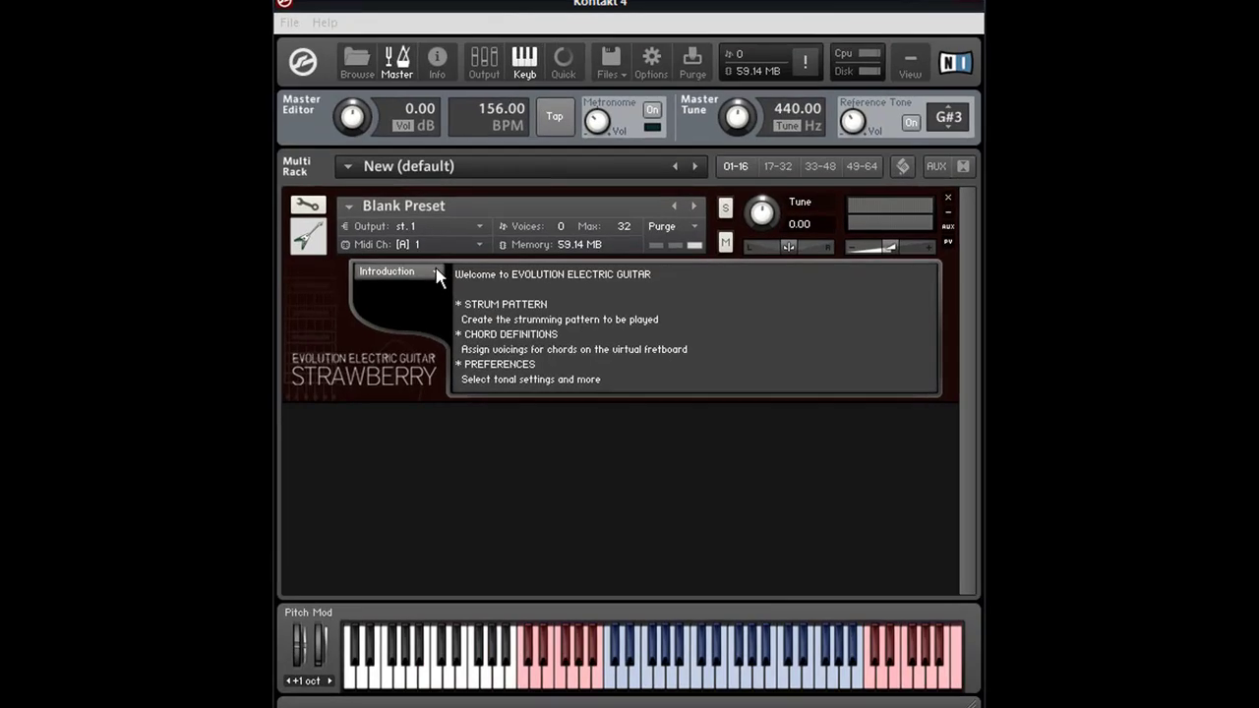
Step: Open the Strum Pattern page and try other time divisions, finishing at 8th
left_click(452, 278)
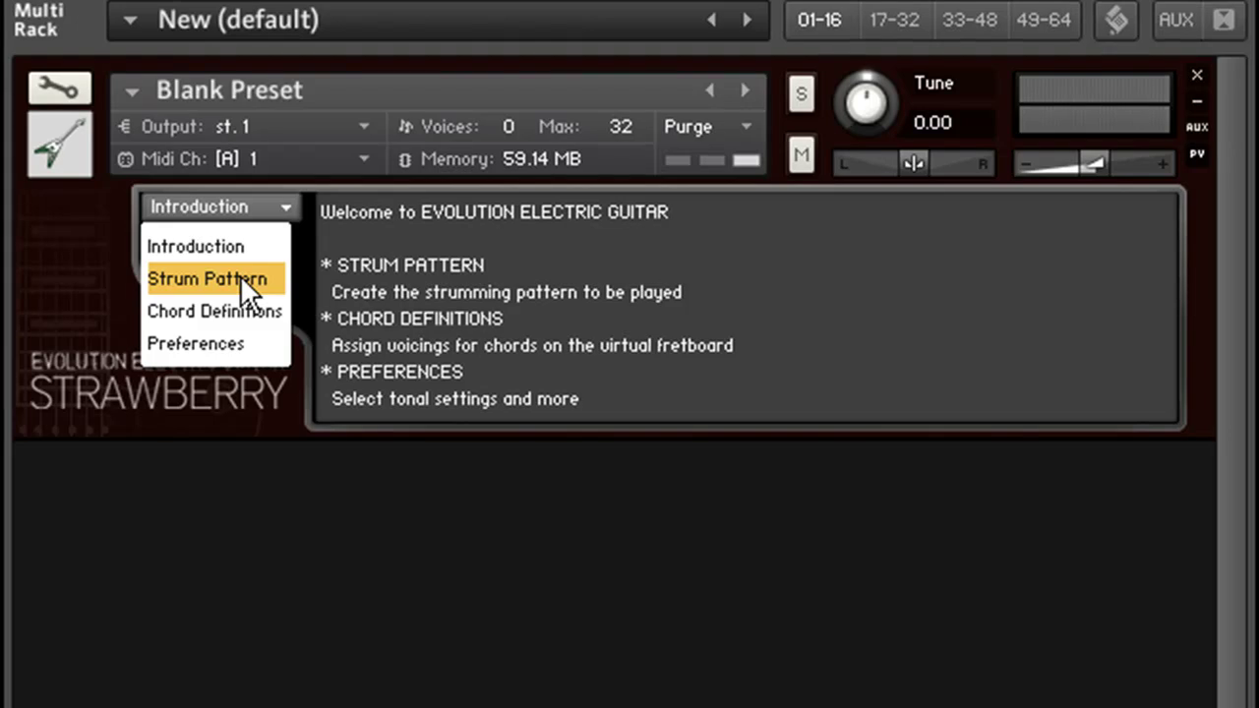
left_click(240, 277)
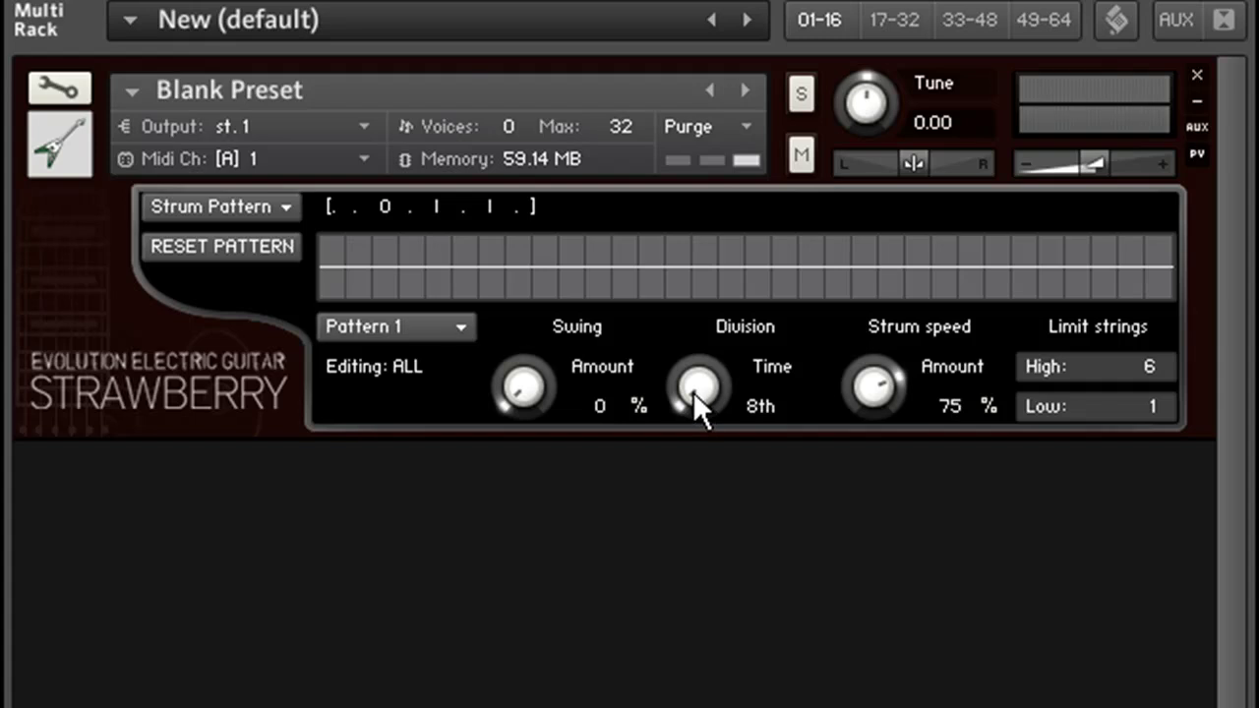
left_click_drag(693, 391, 745, 6)
left_click_drag(700, 380, 741, 585)
Step: Try different articulations on the first step of Pattern 1, including hard strum and palm mute, and leave it at Strum, Medium
mouse_move(337, 267)
left_mouse_down()
mouse_move(332, 231)
mouse_move(331, 244)
left_mouse_up()
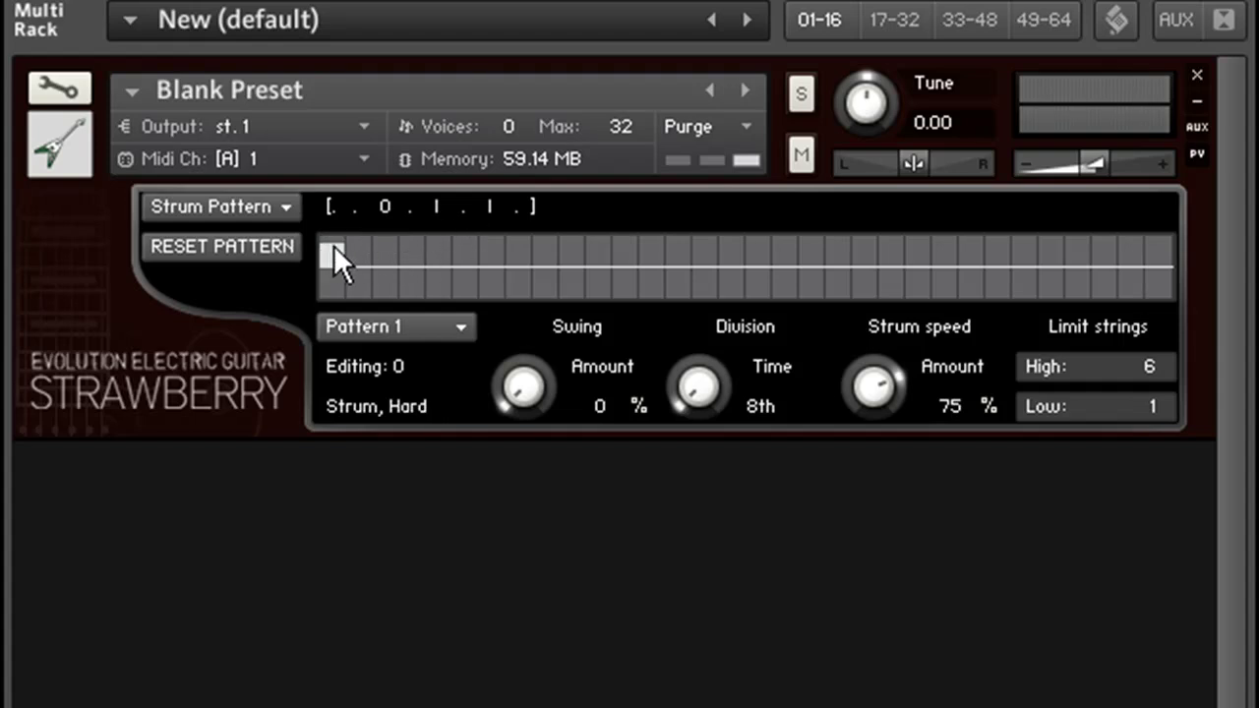
left_click_drag(335, 239, 337, 261)
mouse_move(335, 257)
left_mouse_down()
mouse_move(336, 306)
mouse_move(333, 267)
left_mouse_up()
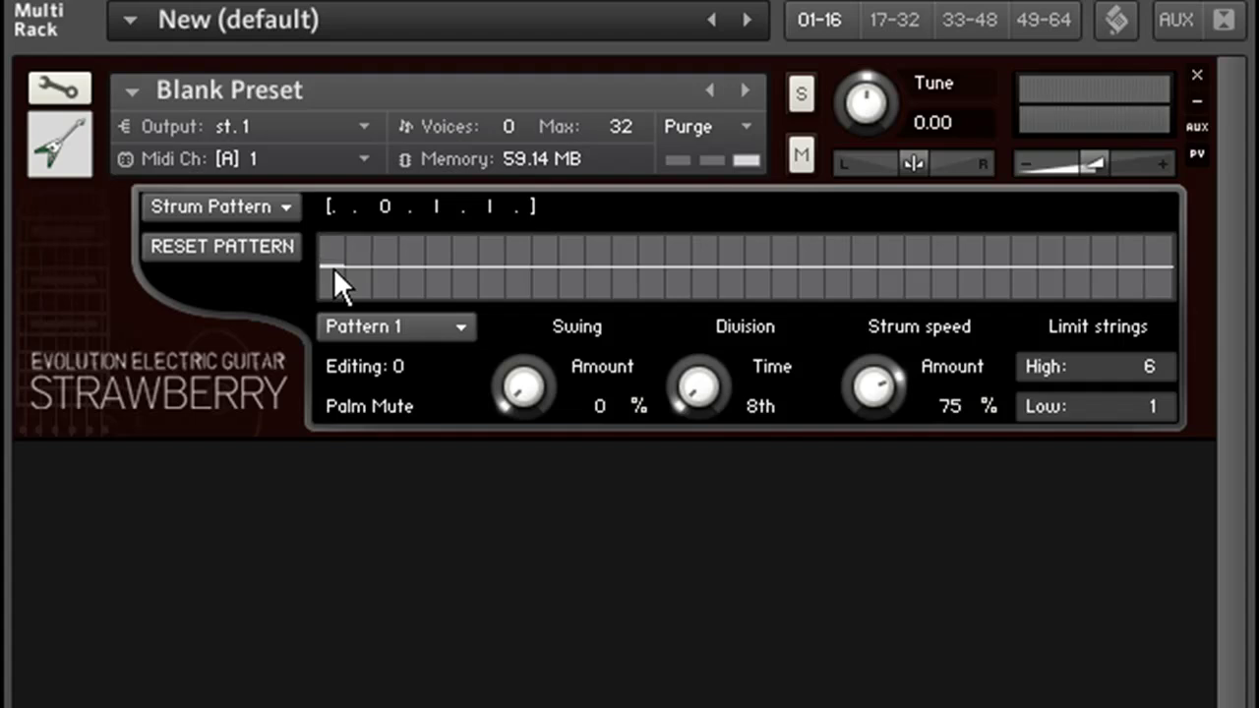
left_click_drag(333, 267, 337, 265)
left_click_drag(340, 265, 337, 254)
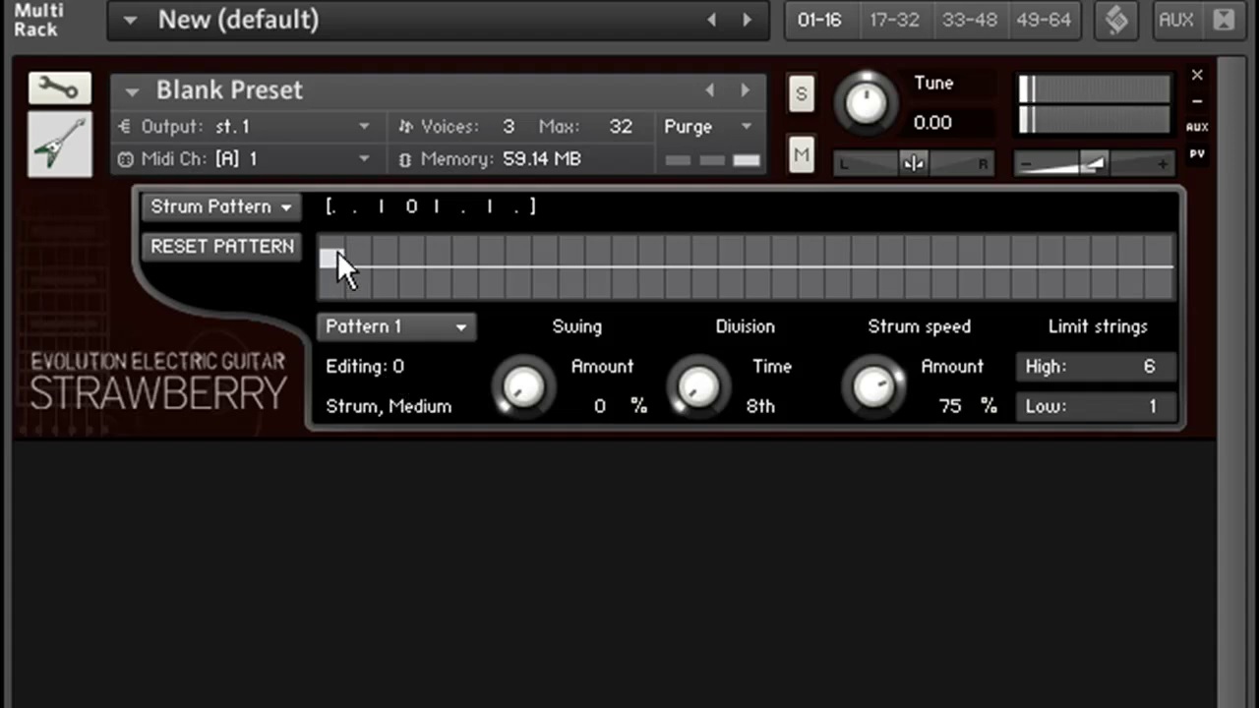
left_click_drag(340, 249, 338, 247)
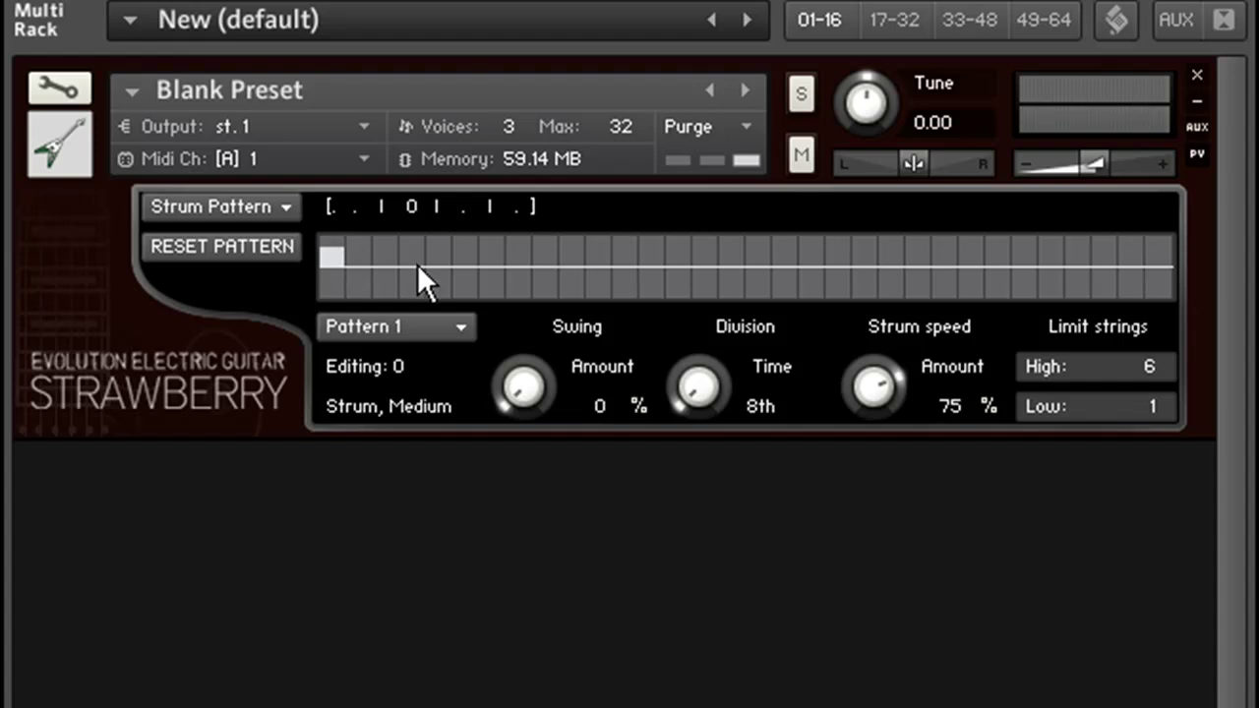
Step: On the first step, try strum speeds of 26% and 94% and a high string limit of 3, finishing at 92% and 6
left_click_drag(883, 392, 883, 612)
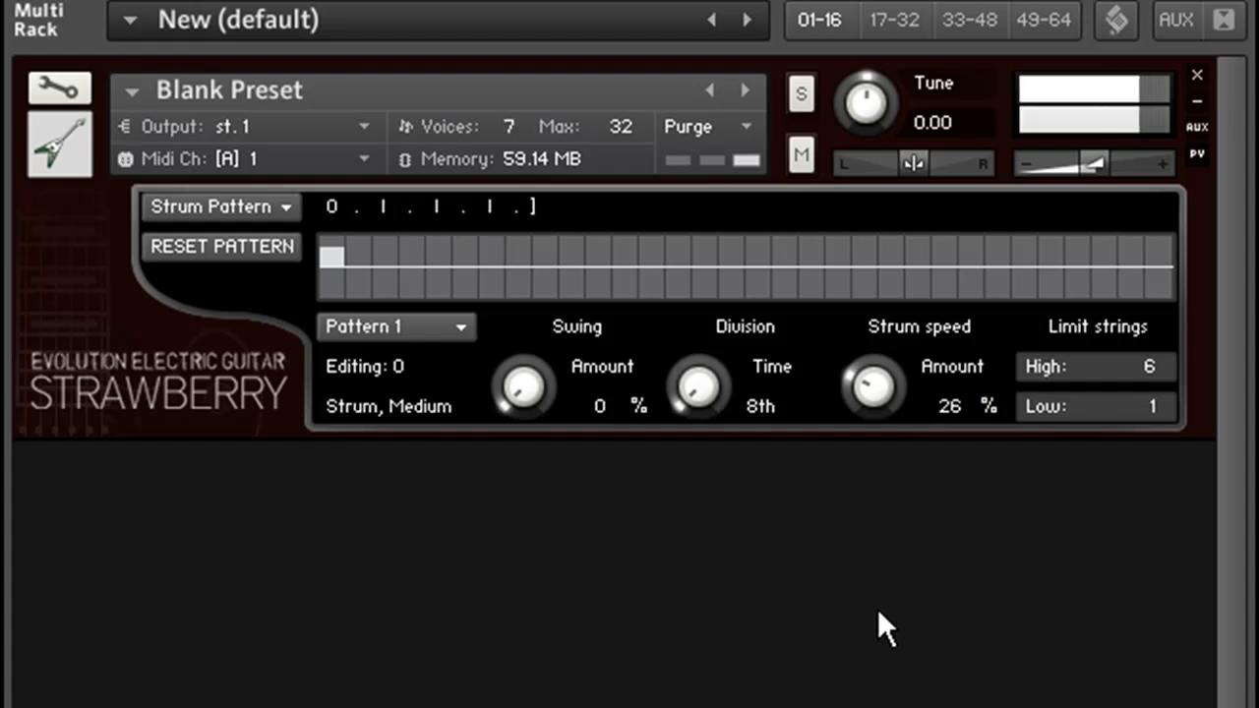
left_click_drag(873, 388, 859, 105)
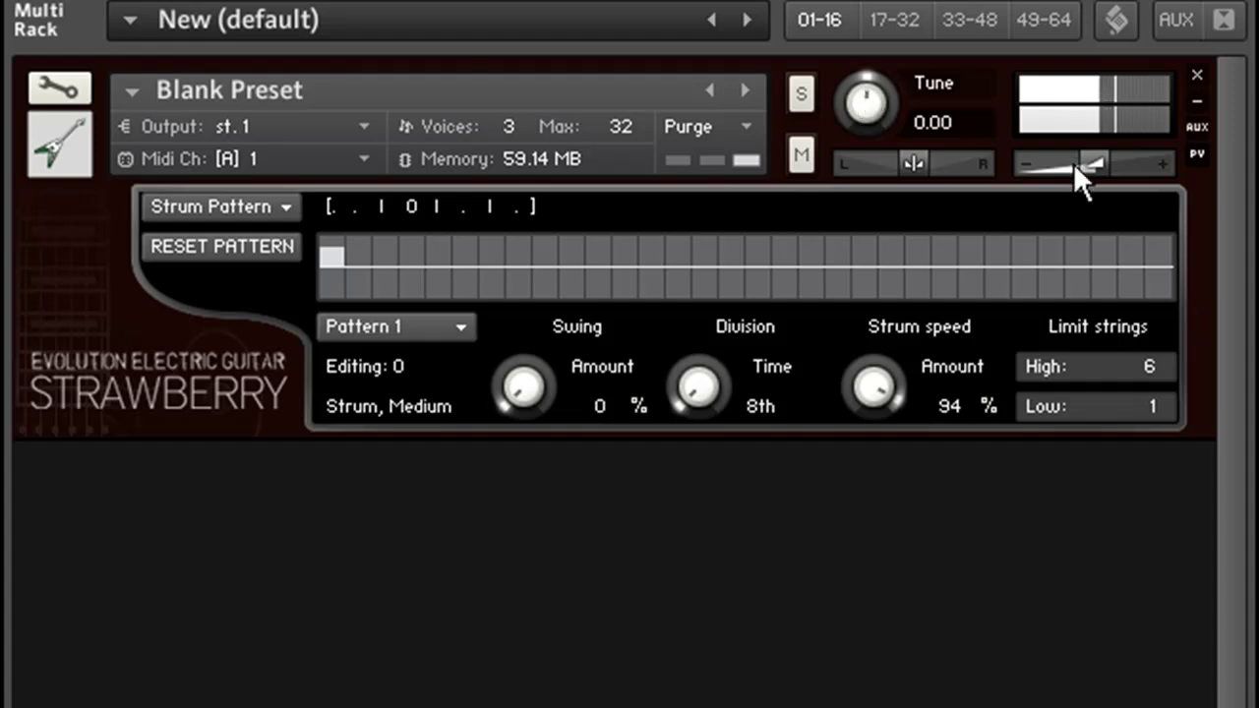
left_click(1164, 371)
left_click(1165, 372)
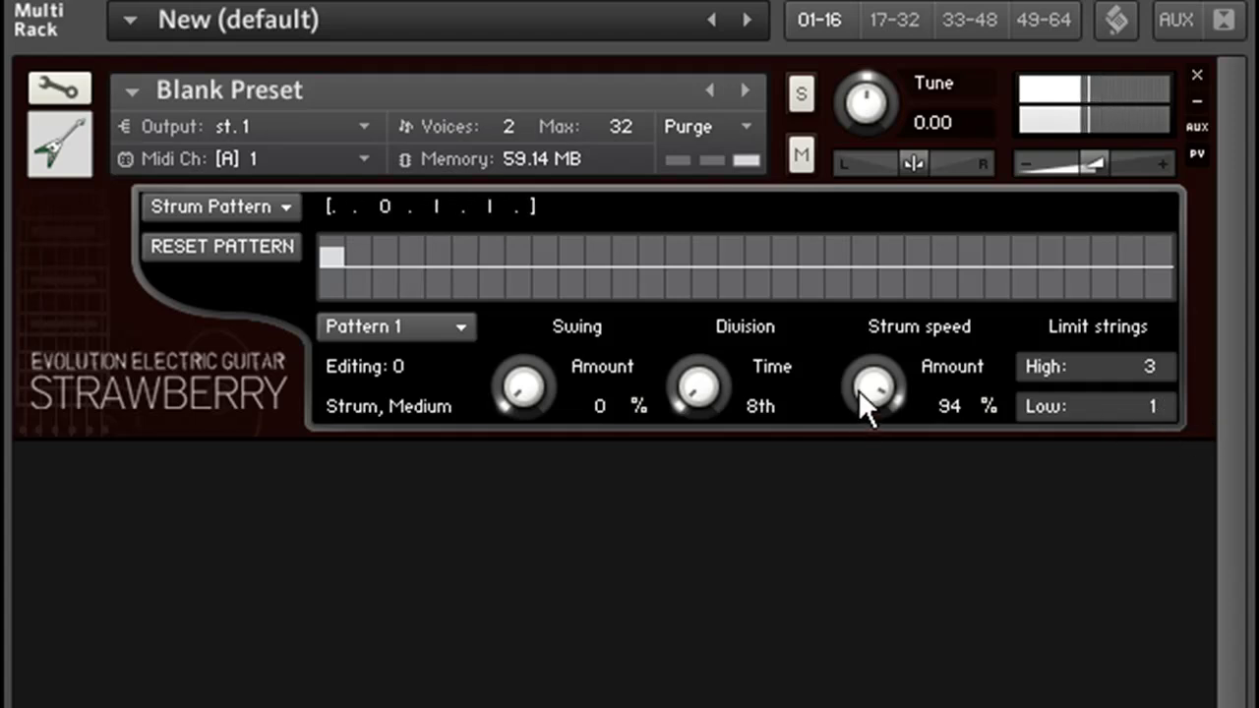
scroll(878, 387, "down", 2)
scroll(1169, 359, "up", 3)
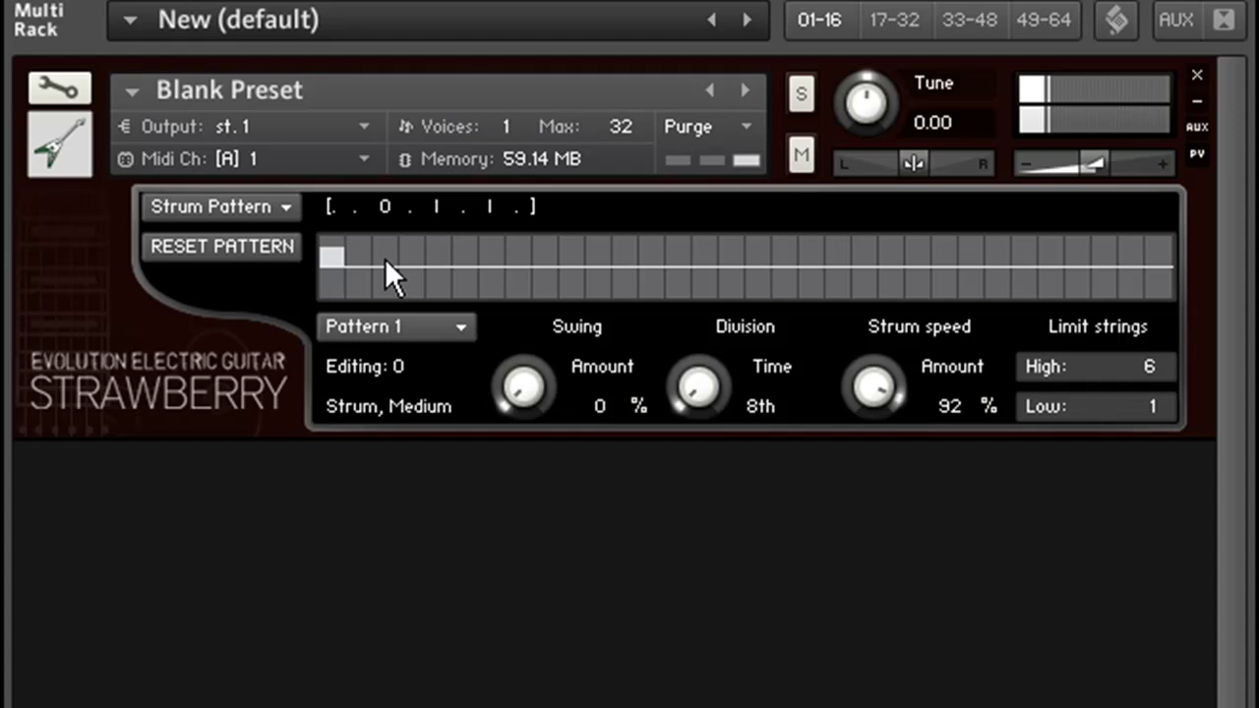
Step: Add a soft strum on step 2, a hard one on step 3, a soft one on step 5 and a medium one on step 6
left_click_drag(385, 260, 387, 260)
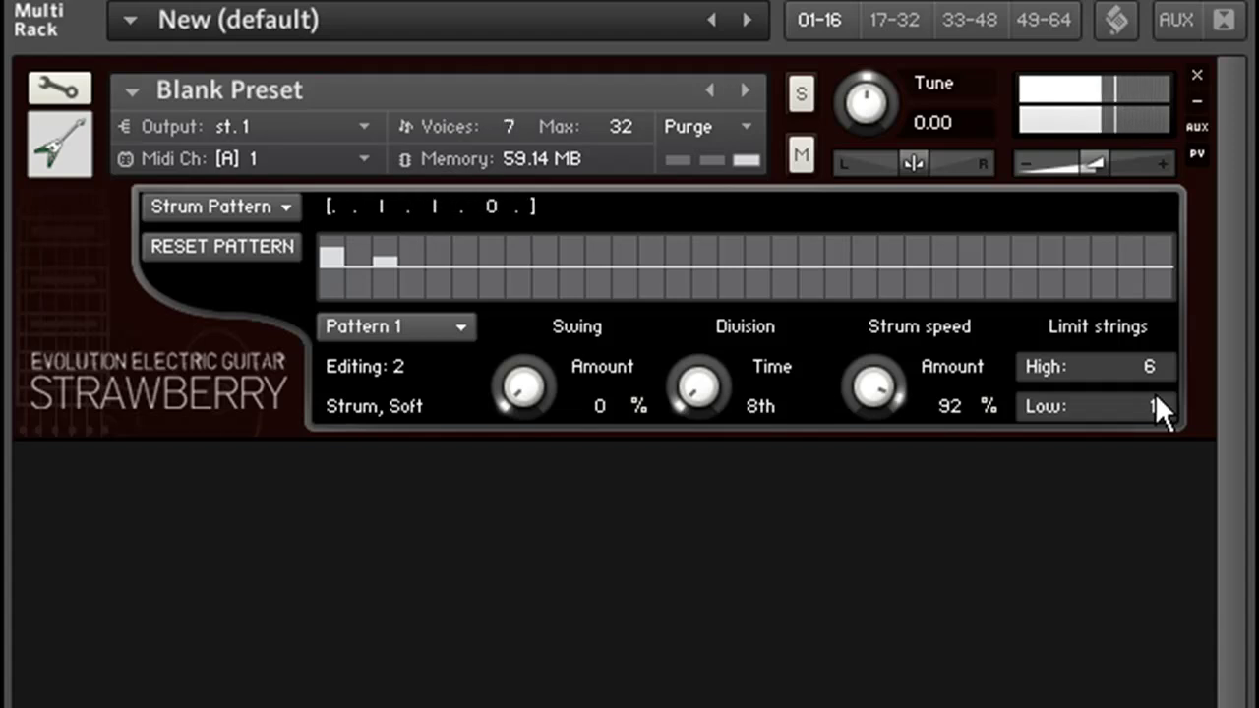
left_click(406, 248)
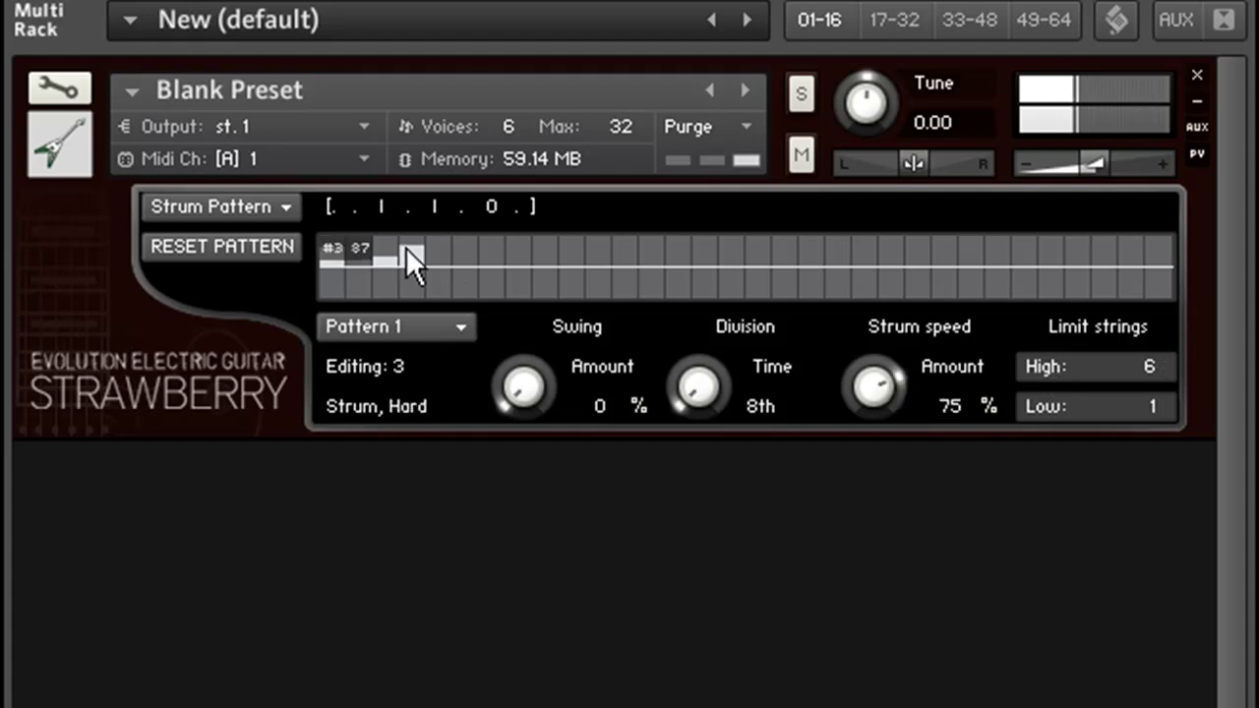
left_click(459, 258)
left_click(489, 248)
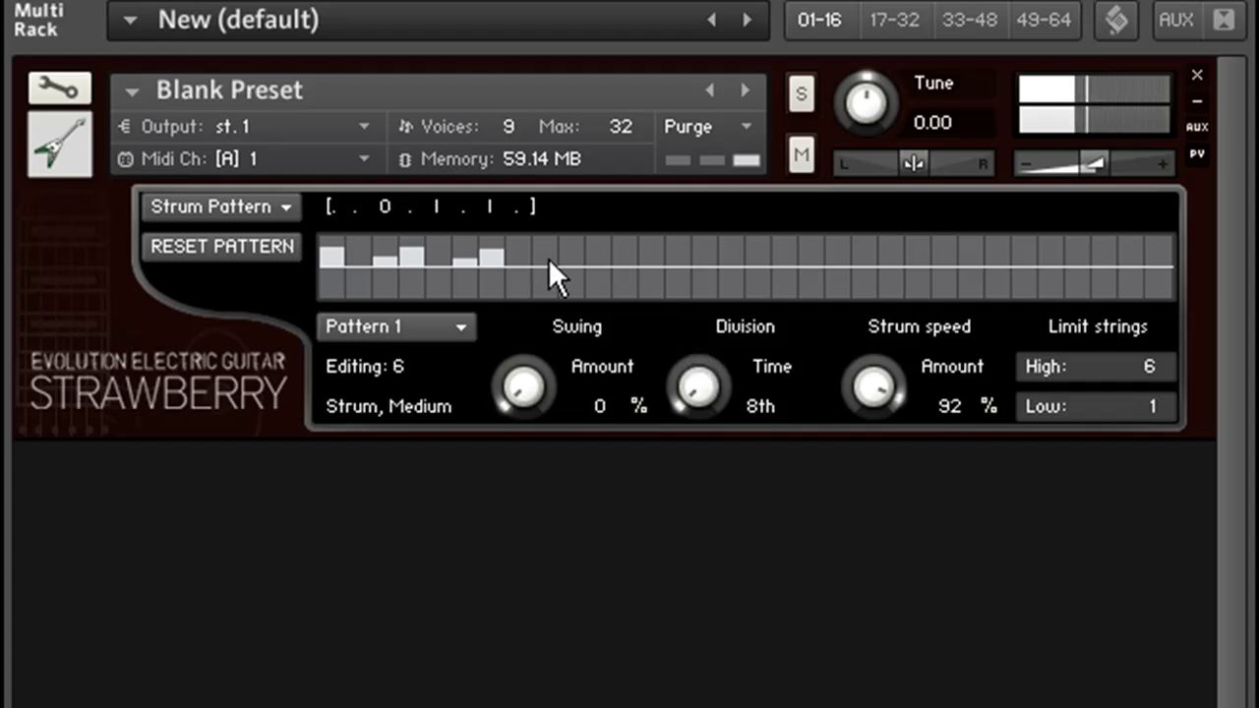
Step: Set the high string limit to 3 on steps 2 and 5 and the low string limit to 5 on step 3, and select step 6
left_click(389, 258)
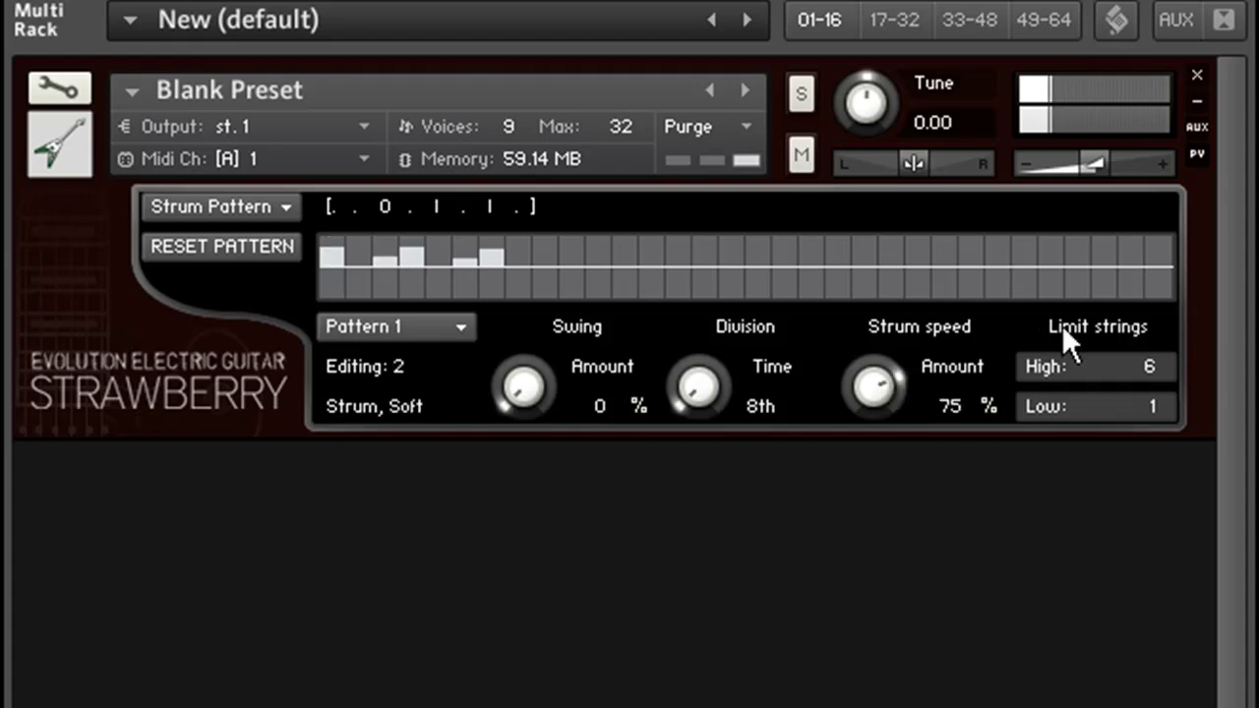
left_click(1165, 371)
left_click(1164, 371)
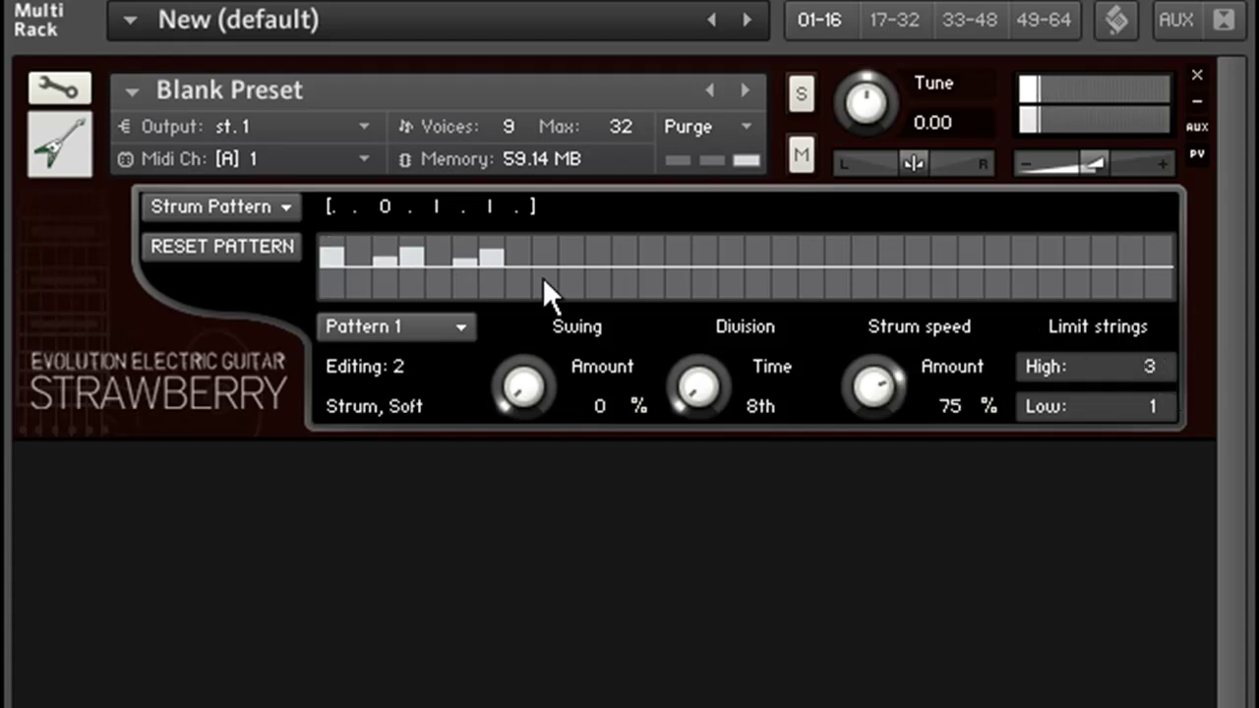
left_click(464, 258)
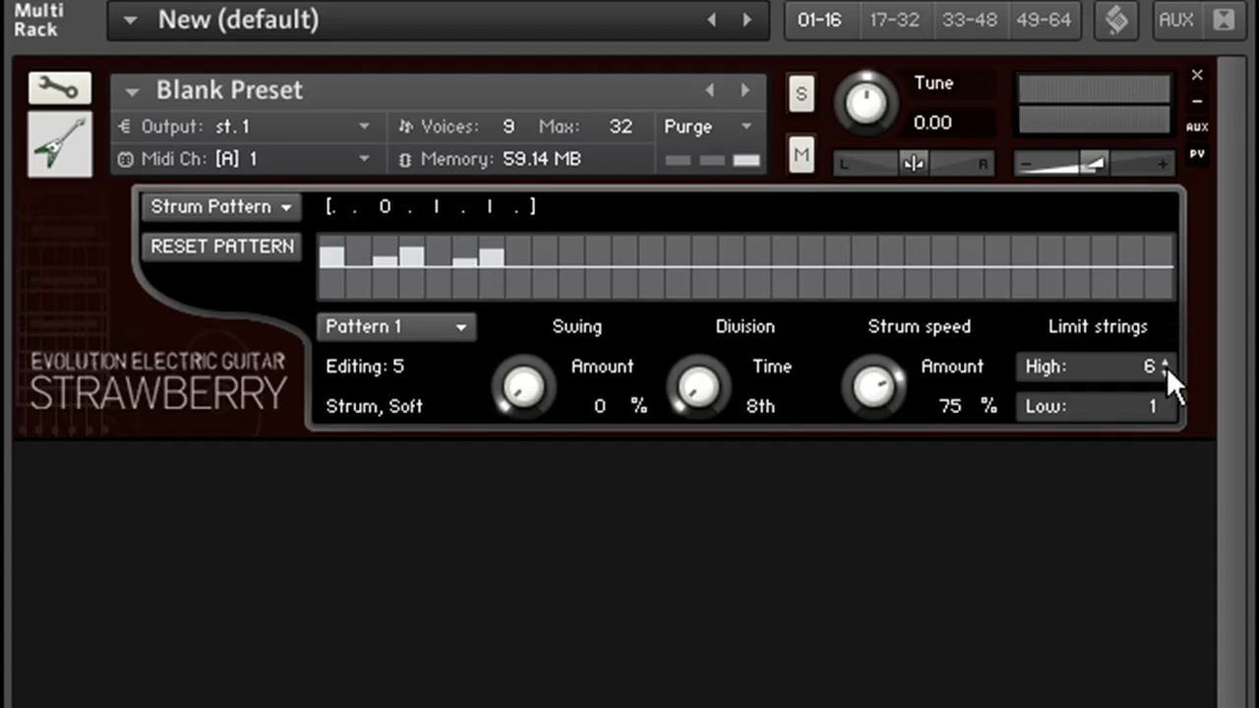
left_click(417, 251)
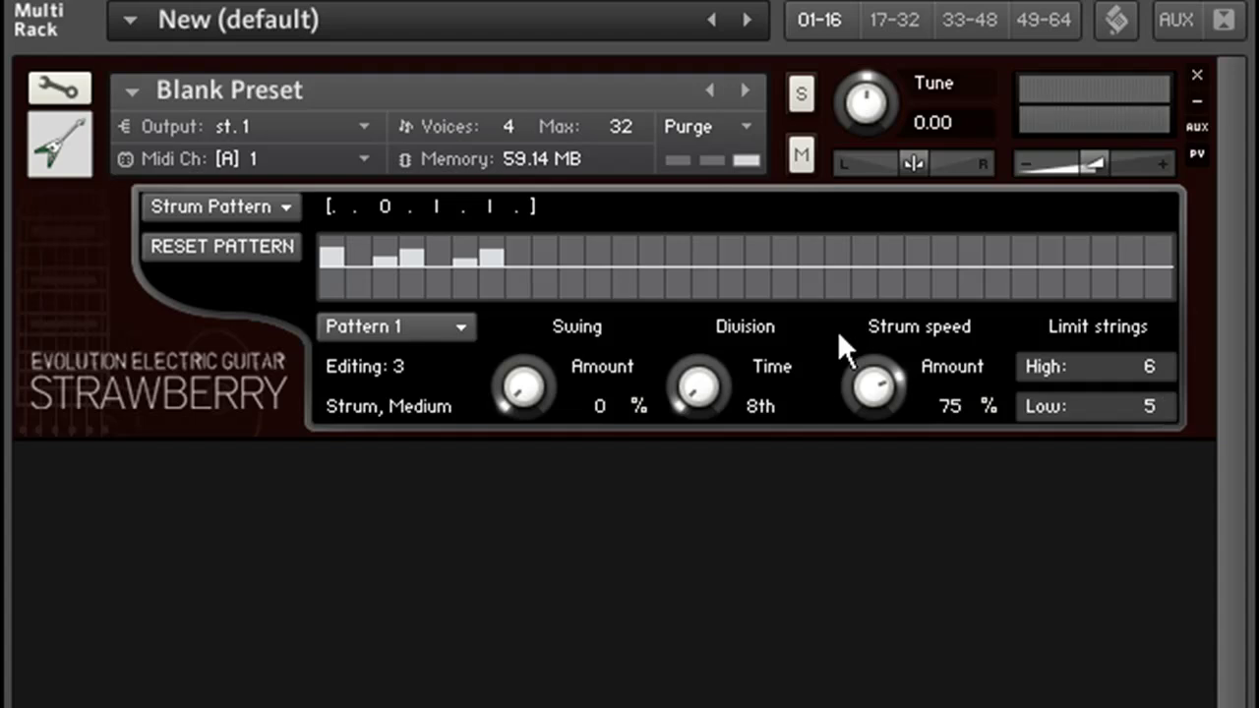
left_click(496, 256)
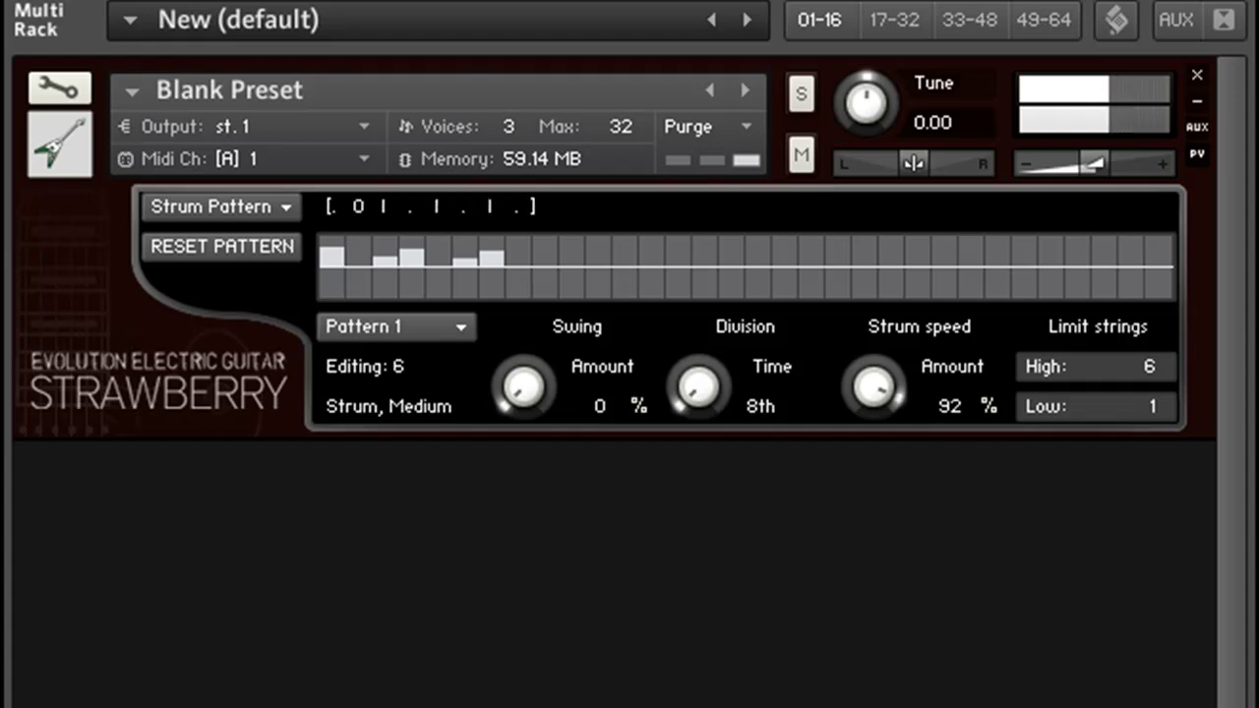
Step: Lower all five strums in Pattern 1 to soft strength for comparison, and raise them again with steps 0, 3 and 6 at Strum, Hard
left_click_drag(333, 256, 388, 260)
left_click(408, 258)
left_click(466, 259)
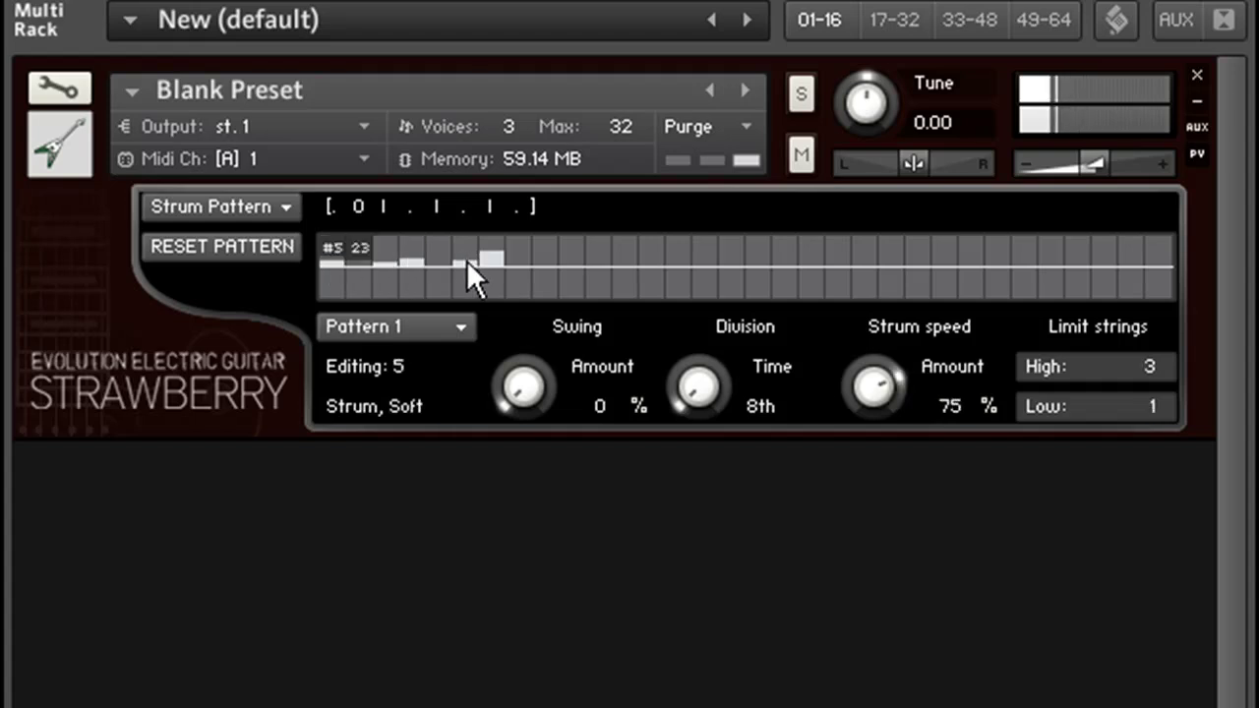
left_click(499, 258)
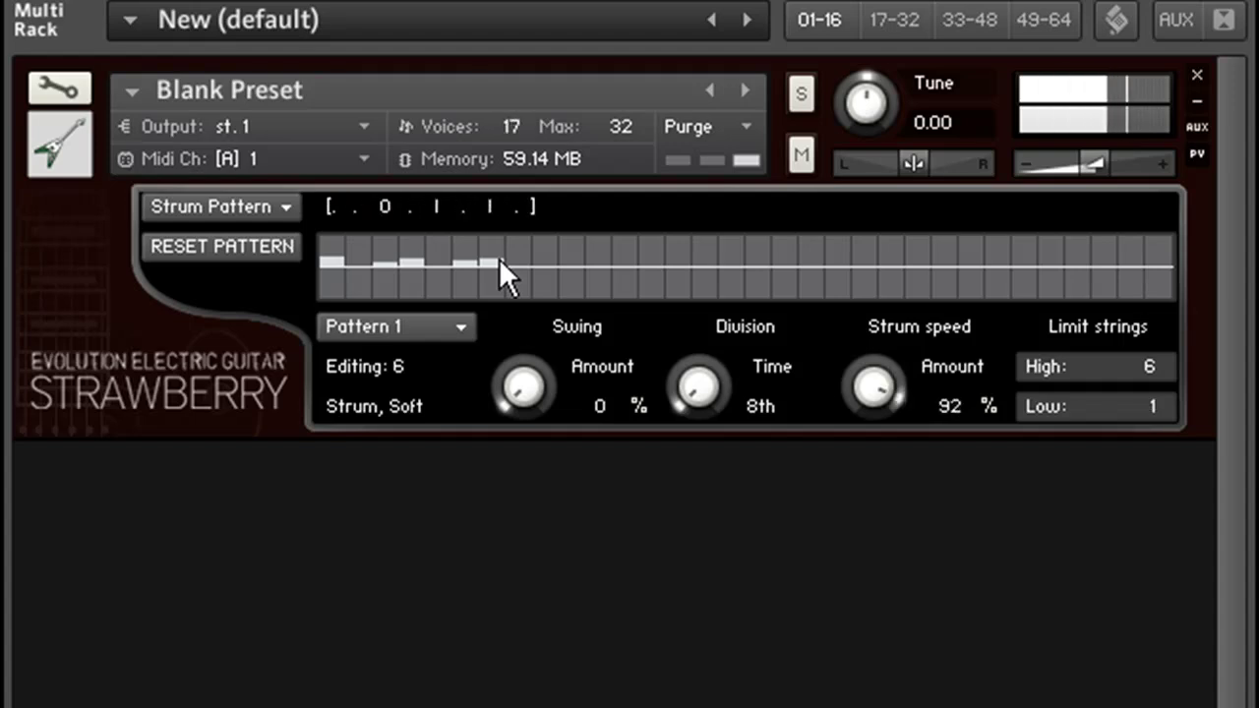
mouse_move(342, 266)
left_mouse_down()
mouse_move(337, 245)
mouse_move(356, 233)
mouse_move(385, 251)
mouse_move(409, 232)
mouse_move(462, 254)
mouse_move(495, 240)
left_mouse_up()
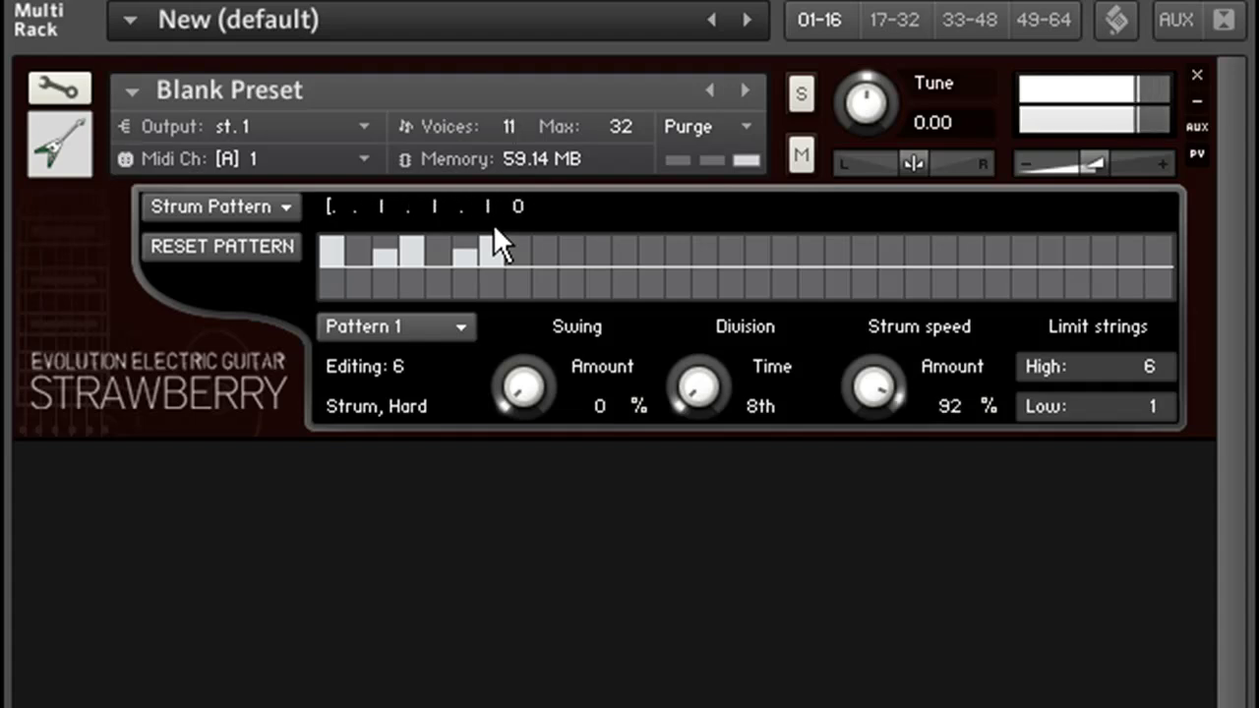
Step: Try a swing amount of 54% on the pattern and return it to 0%
left_click_drag(523, 397, 537, 153)
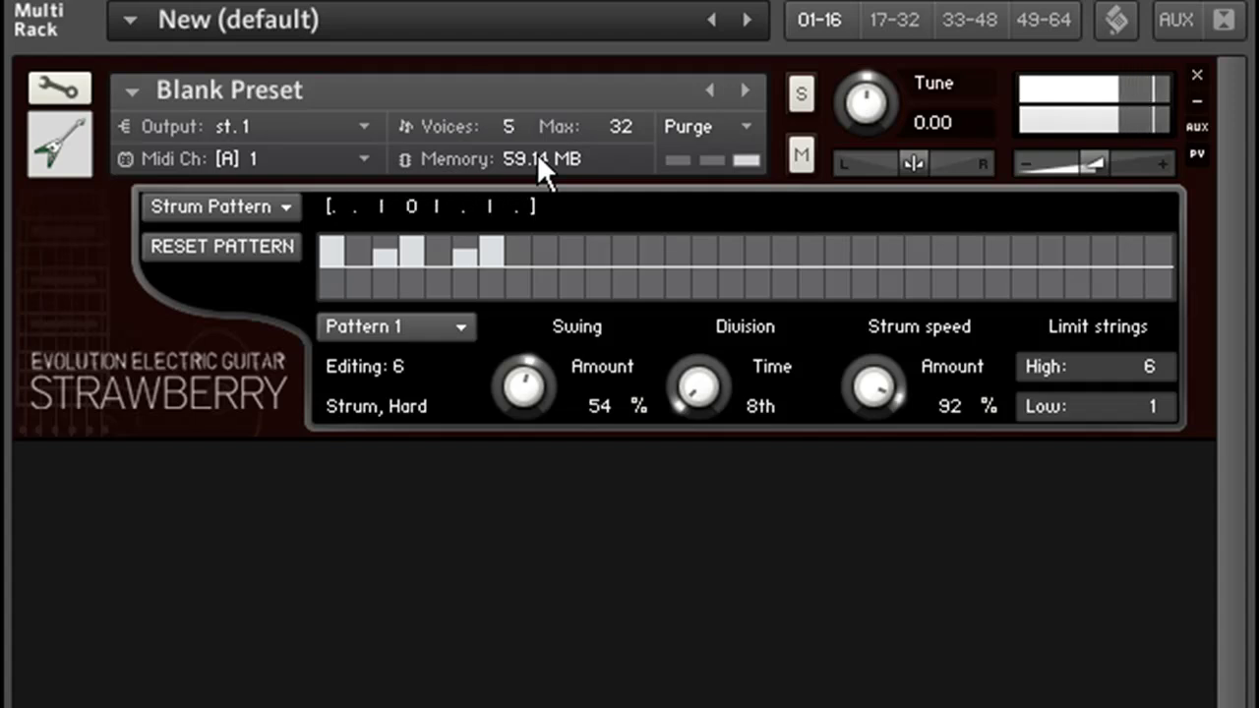
left_click_drag(535, 372, 482, 605)
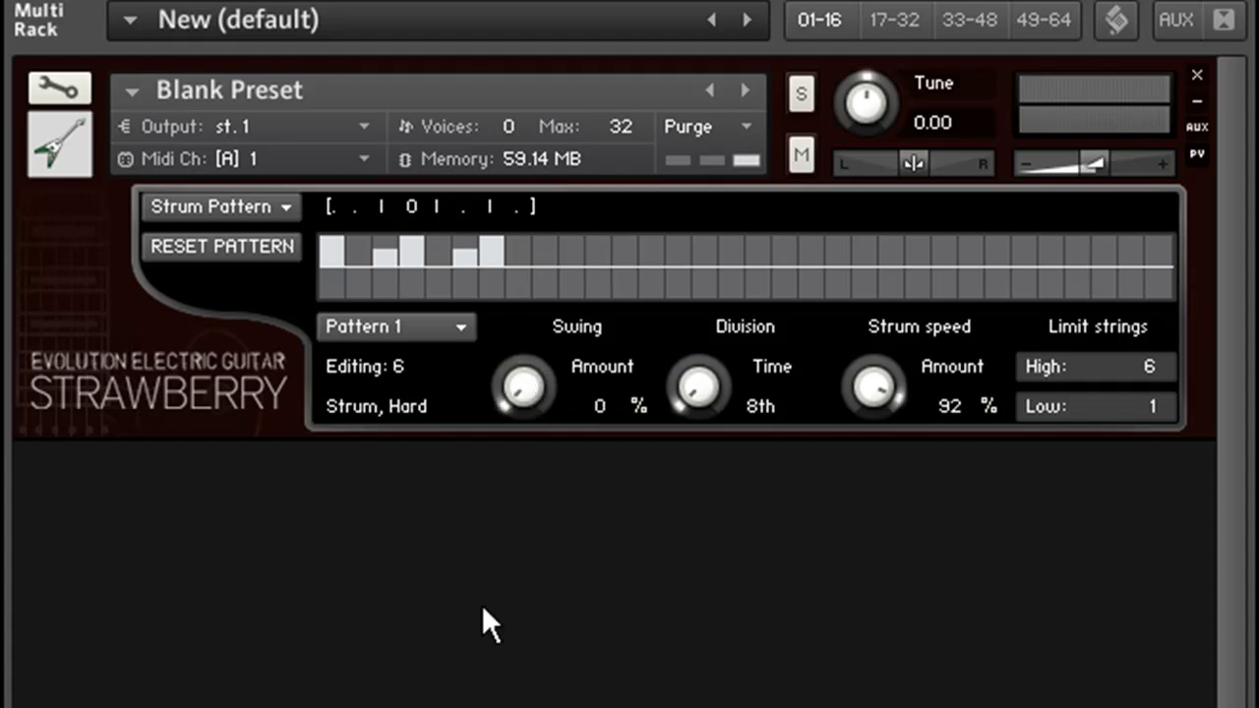
Step: Reselect Pattern 1 to edit all its steps together, try a strum speed of 50% and raise it to 96%
left_click(462, 323)
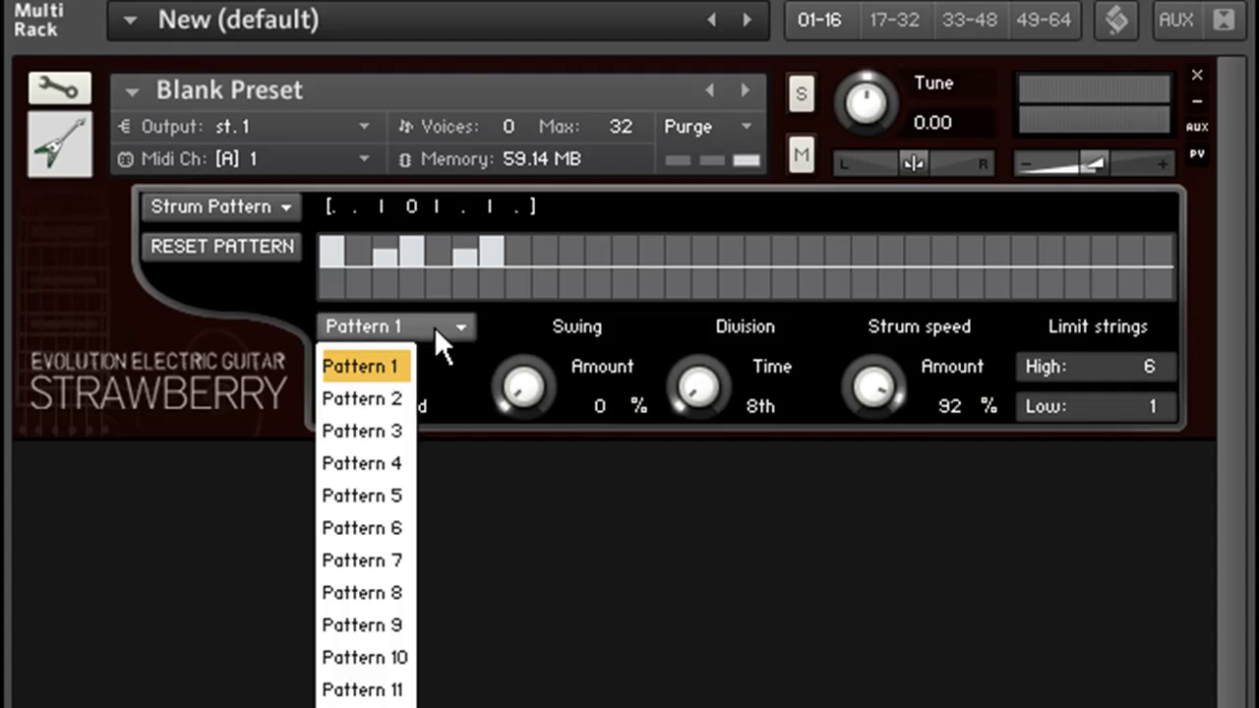
left_click(387, 365)
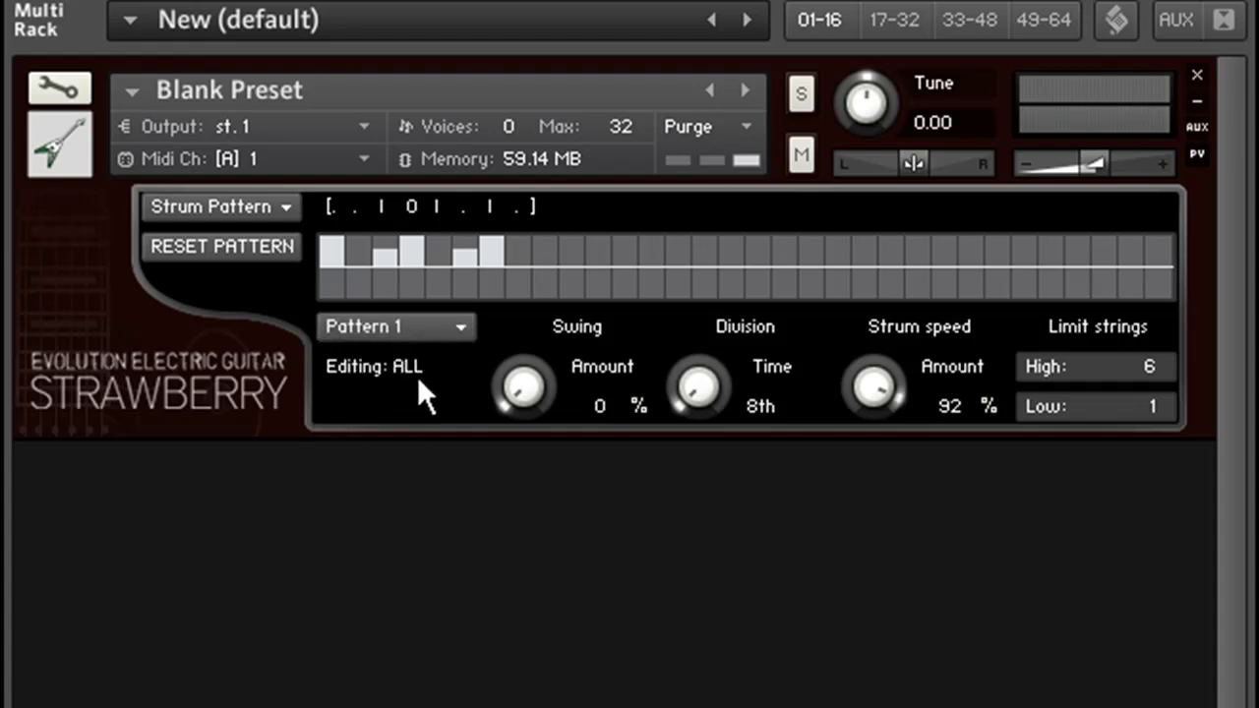
left_click_drag(877, 384, 880, 590)
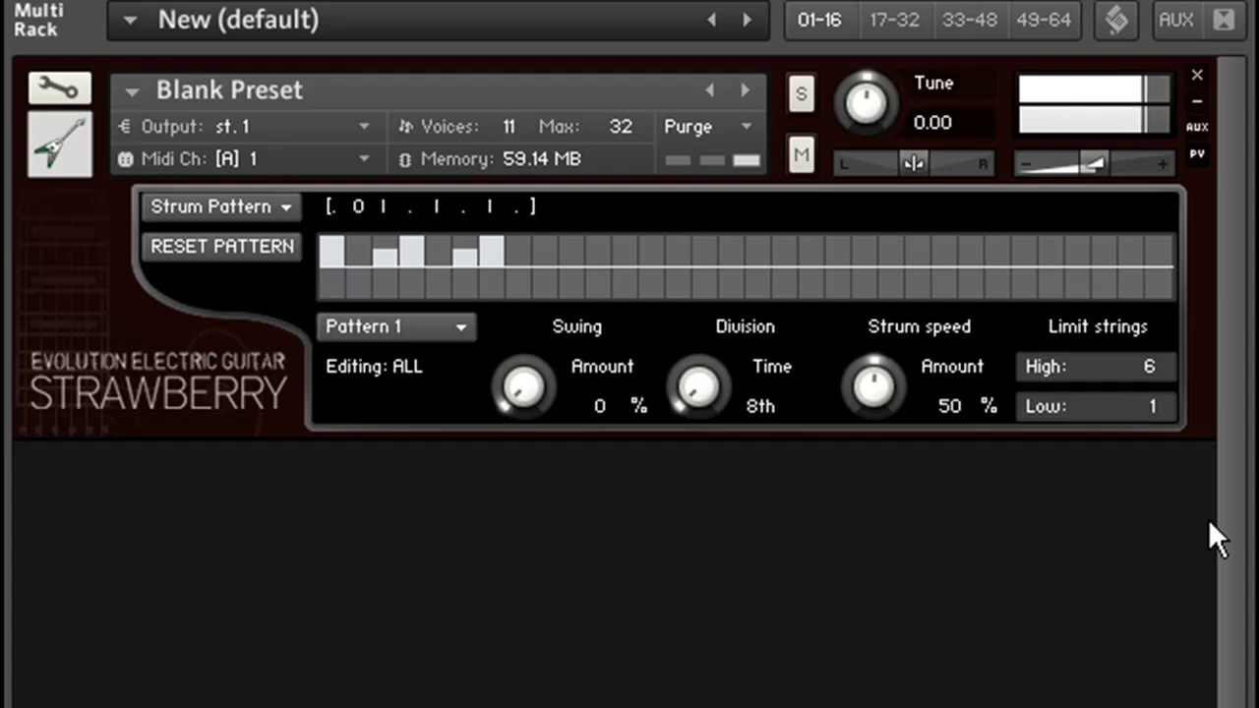
left_click_drag(911, 398, 861, 185)
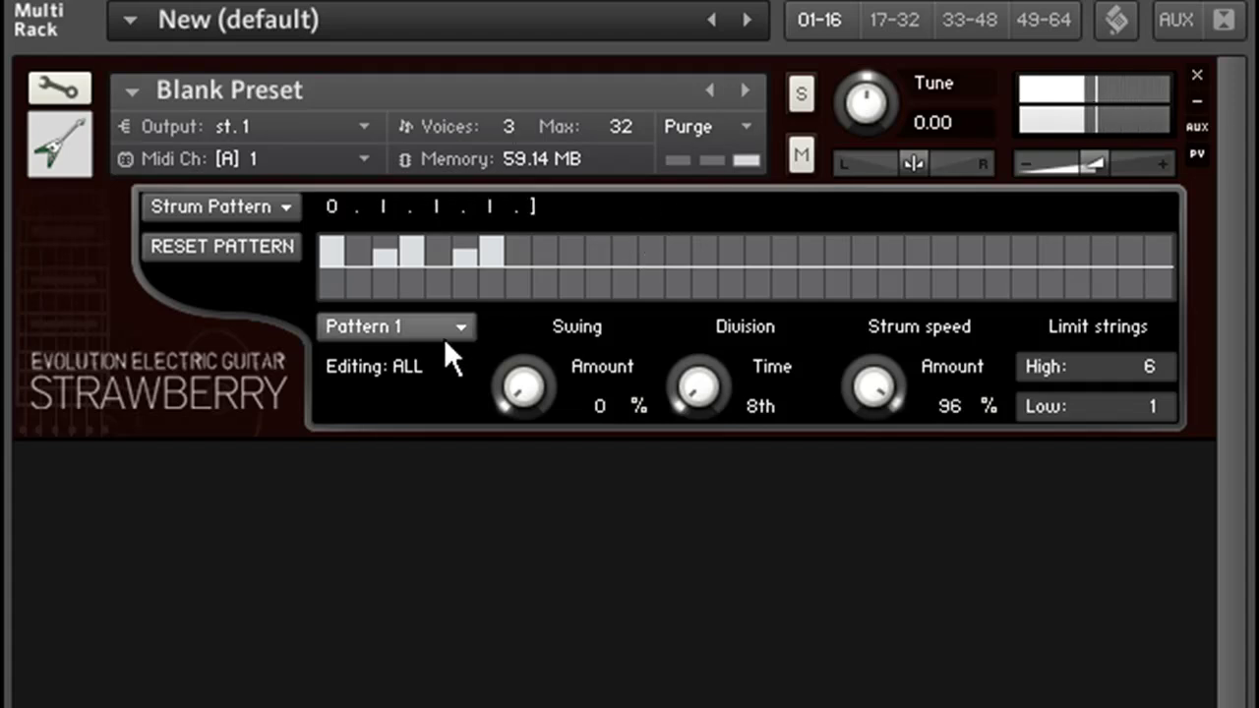
Step: Switch to Pattern 2 and return to Pattern 1
left_click(413, 331)
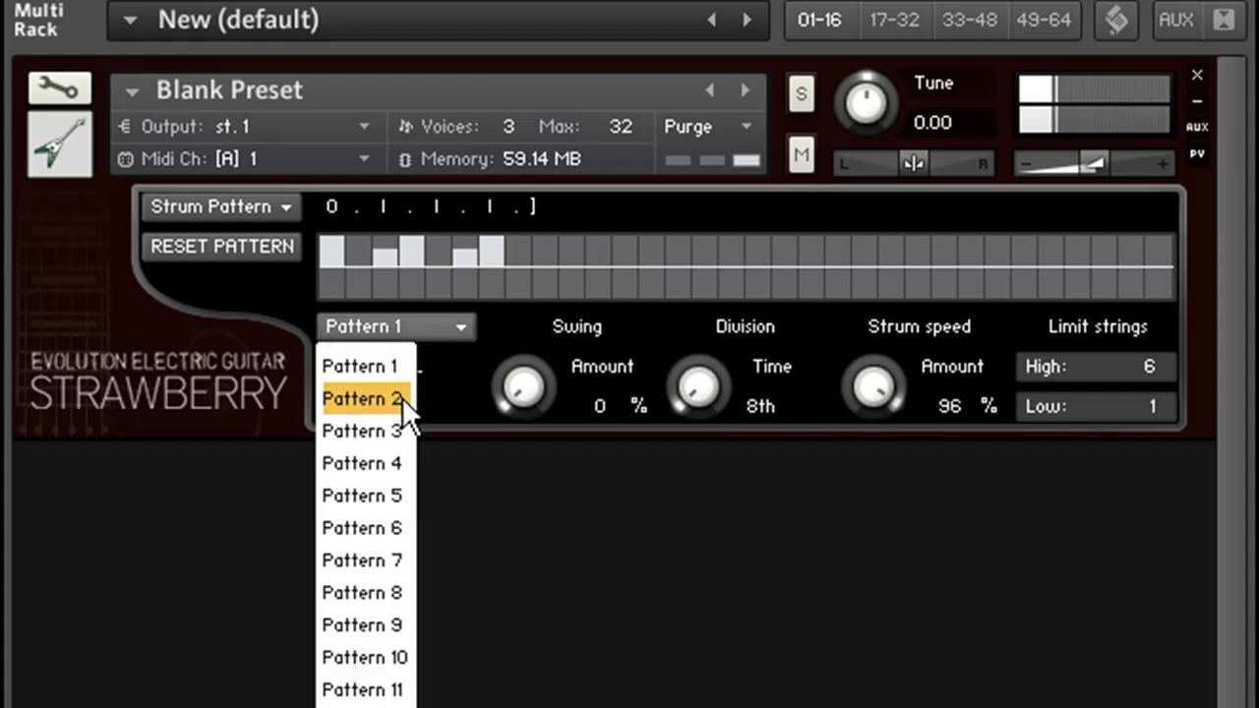
left_click(401, 397)
left_click(456, 324)
left_click(401, 360)
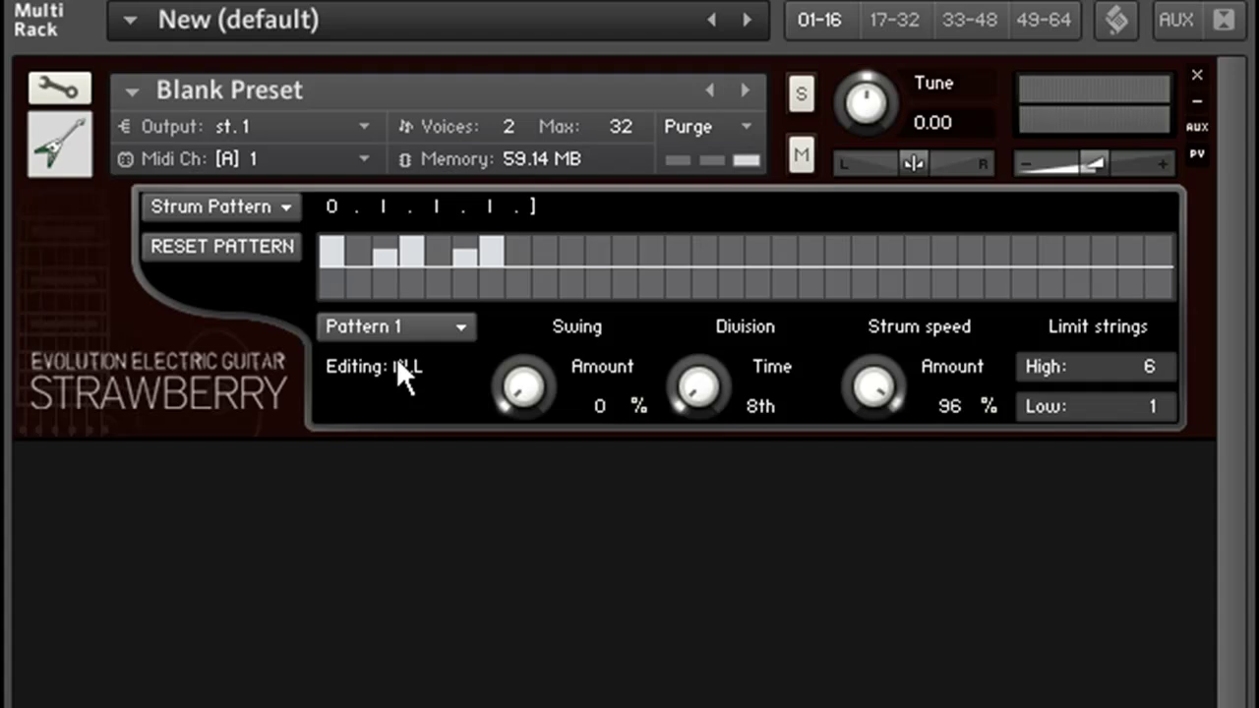
Step: Open the Chord Definitions page and select the E Major chord
left_click(261, 202)
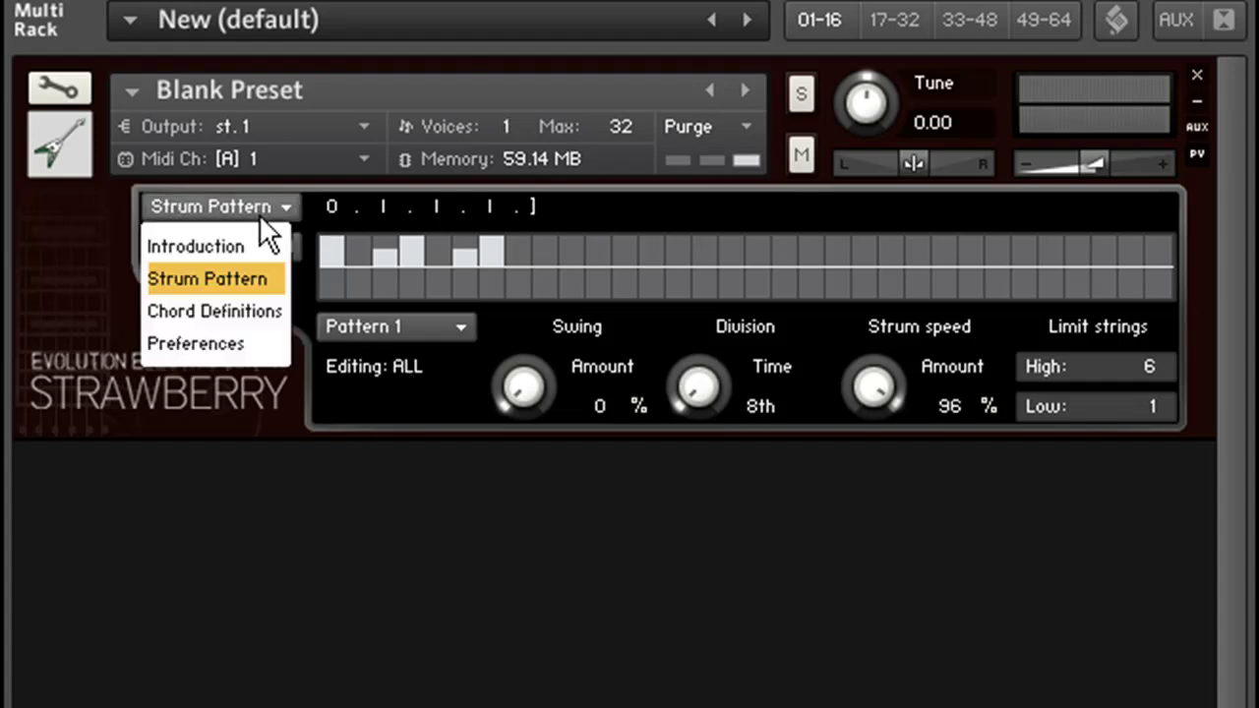
left_click(259, 309)
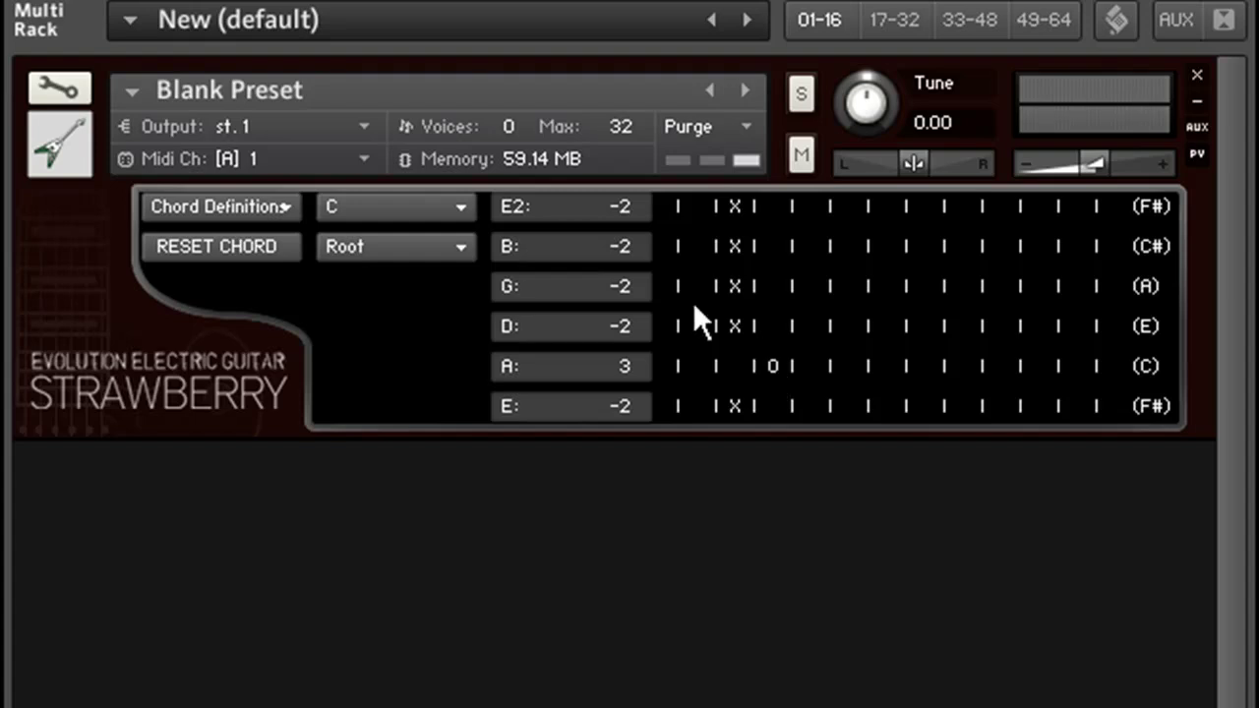
left_click(396, 207)
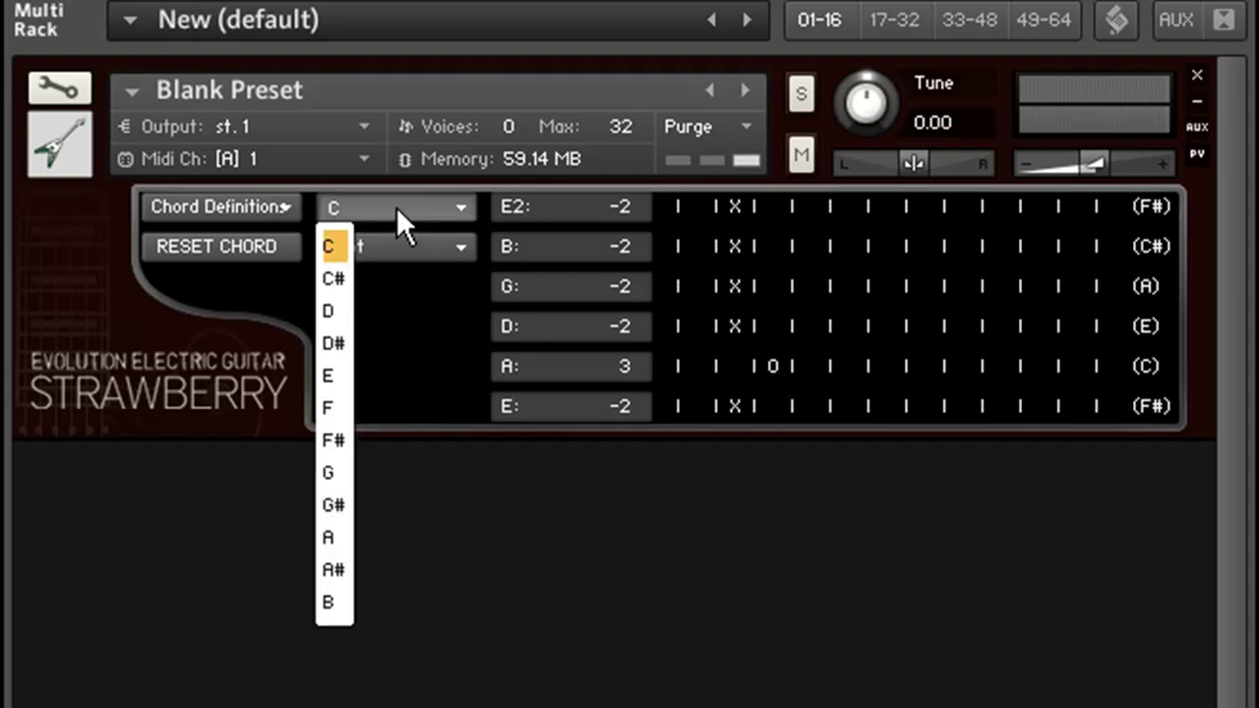
left_click(344, 371)
left_click(425, 252)
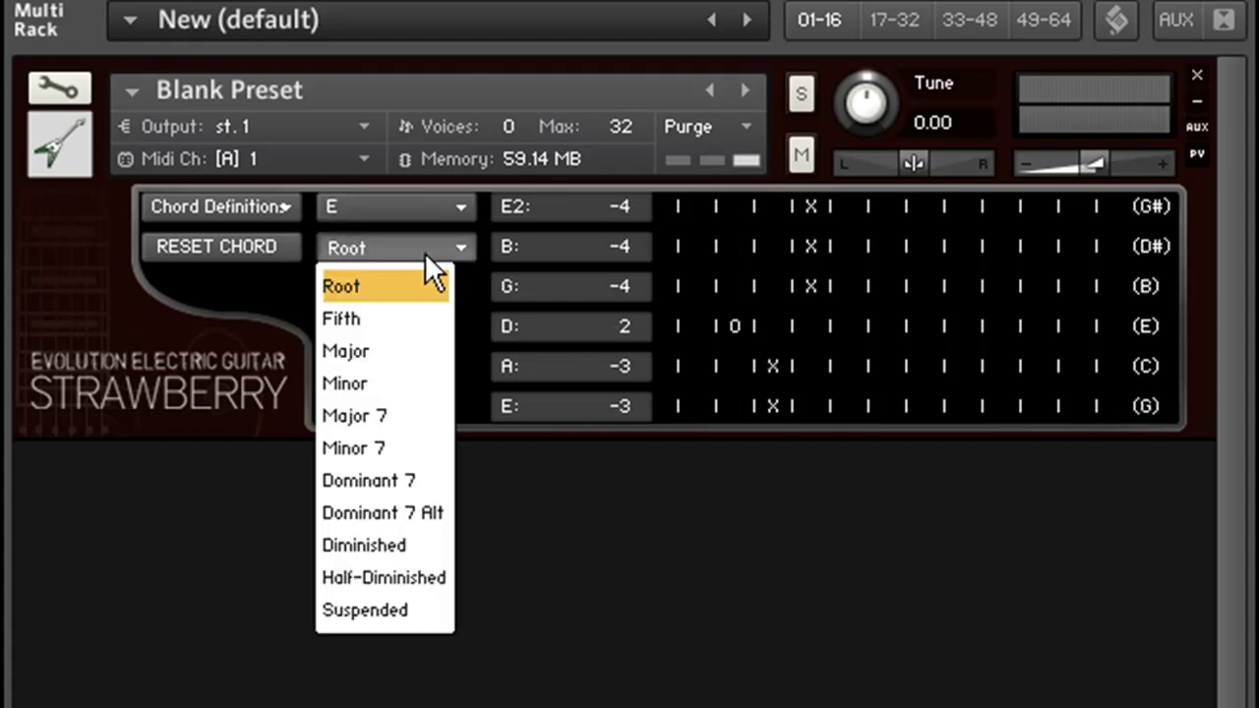
left_click(391, 355)
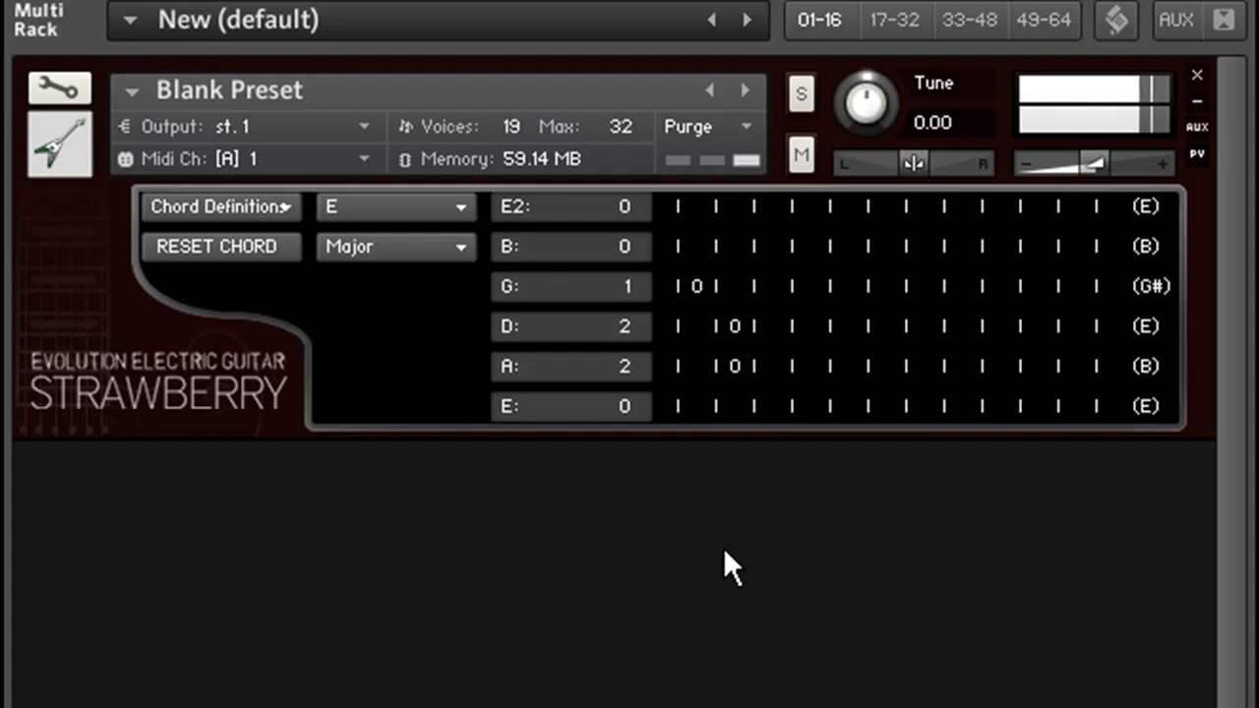
Step: Set the A string of the E Major chord to fret 7
left_click_drag(624, 365, 624, 287)
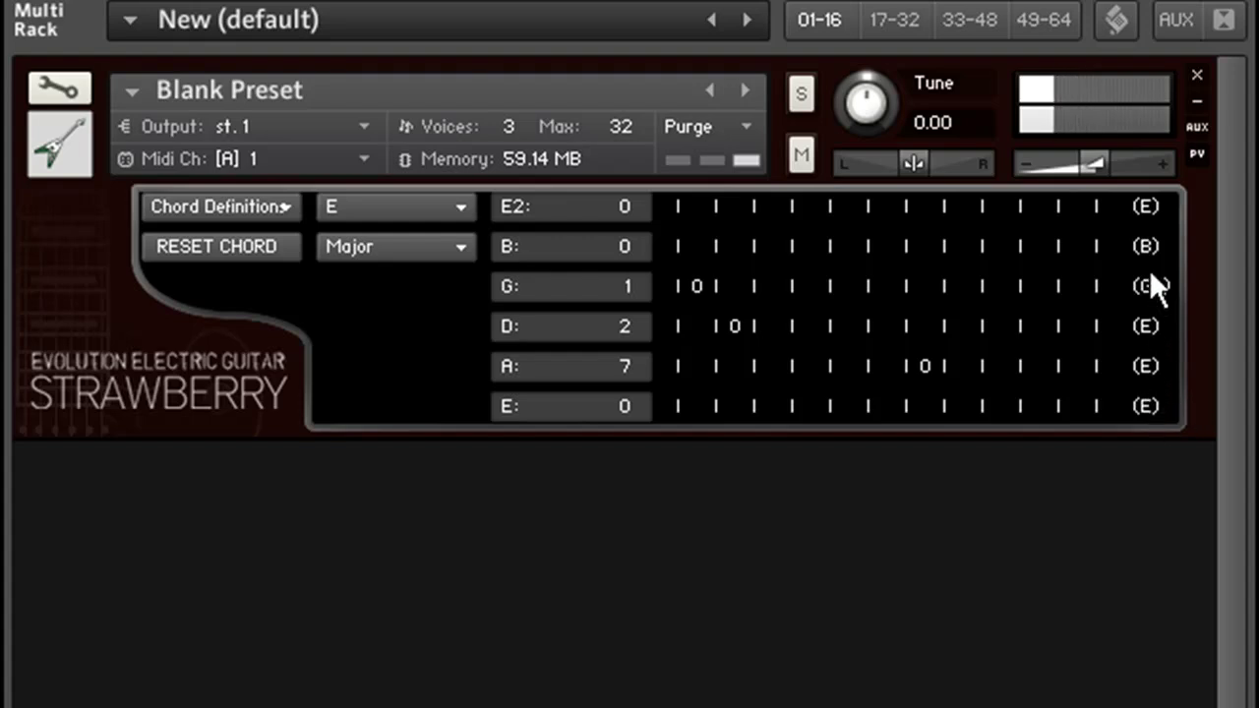
Step: Set both the D string and the G string of the E Major chord to fret 9
left_click_drag(627, 326, 626, 217)
left_click_drag(629, 295, 624, 170)
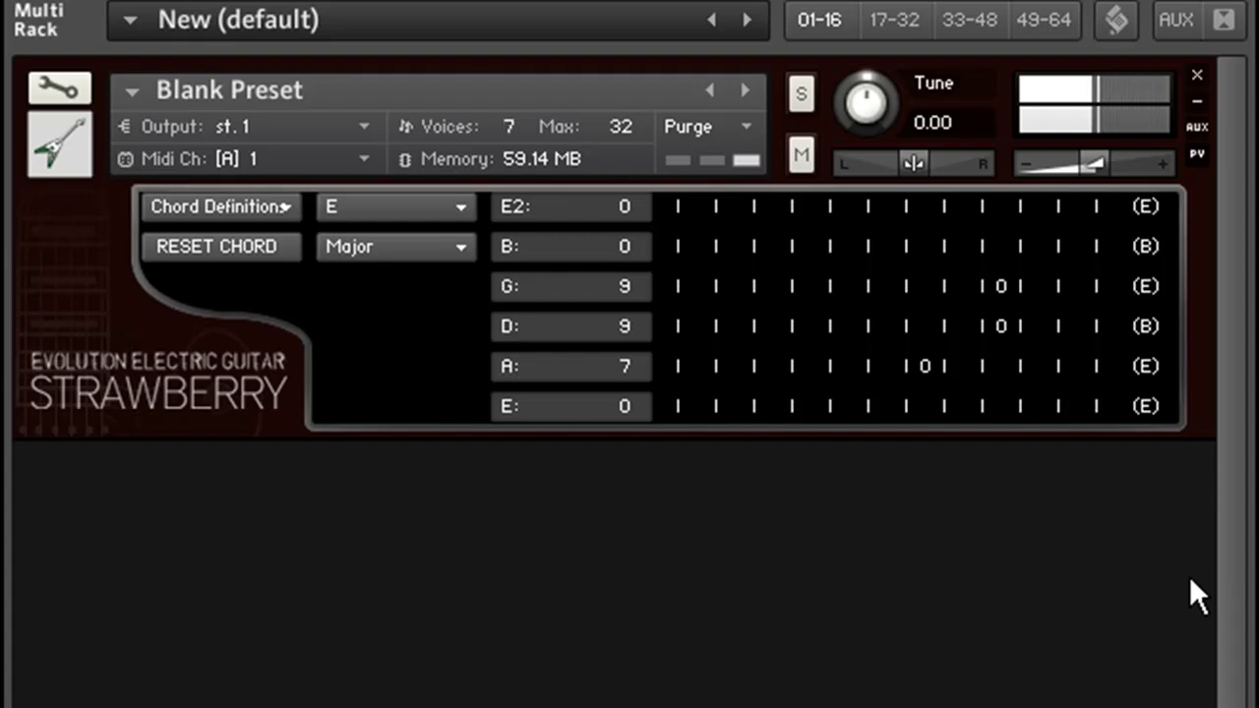
Step: Open the Preferences page and try the Pickup control, leaving it on B + N
left_click(270, 209)
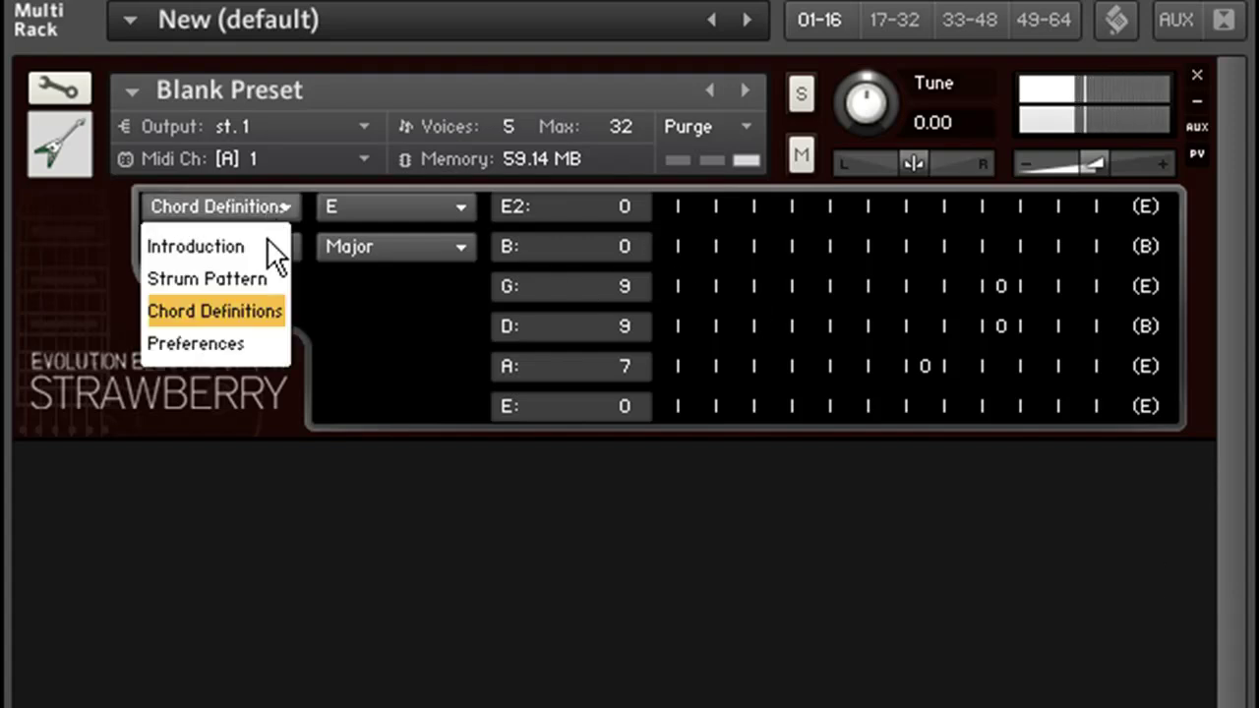
left_click(261, 343)
left_click_drag(348, 225, 359, 8)
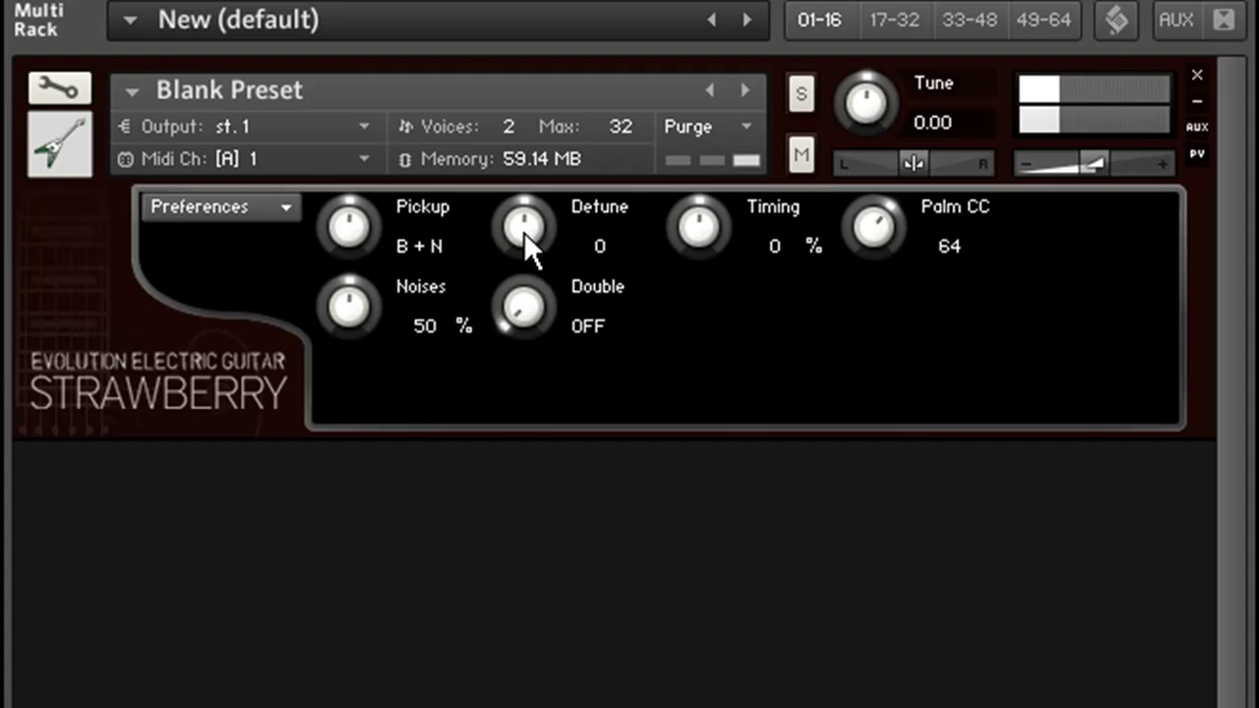
Step: Try a Capo setting of 4 and a Detune setting of -5, and reset the control to 0
left_click_drag(526, 241, 525, 197)
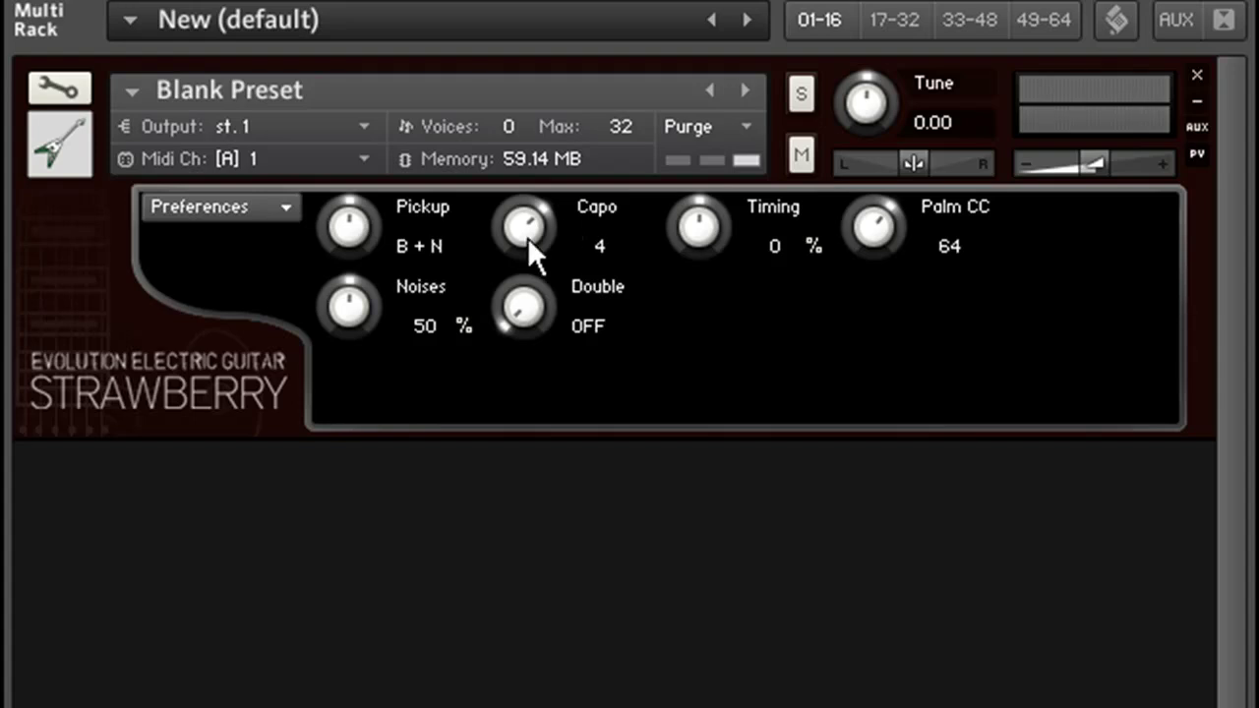
left_click_drag(525, 231, 528, 398)
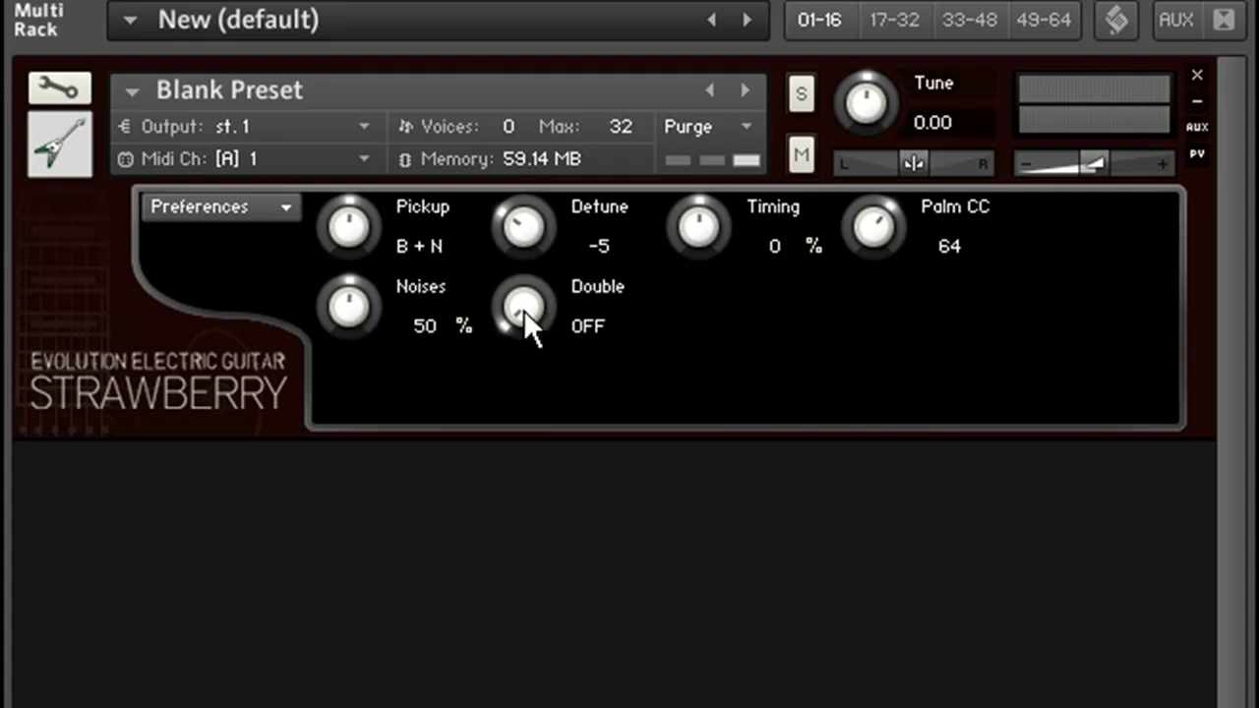
left_click(524, 235, "ctrl")
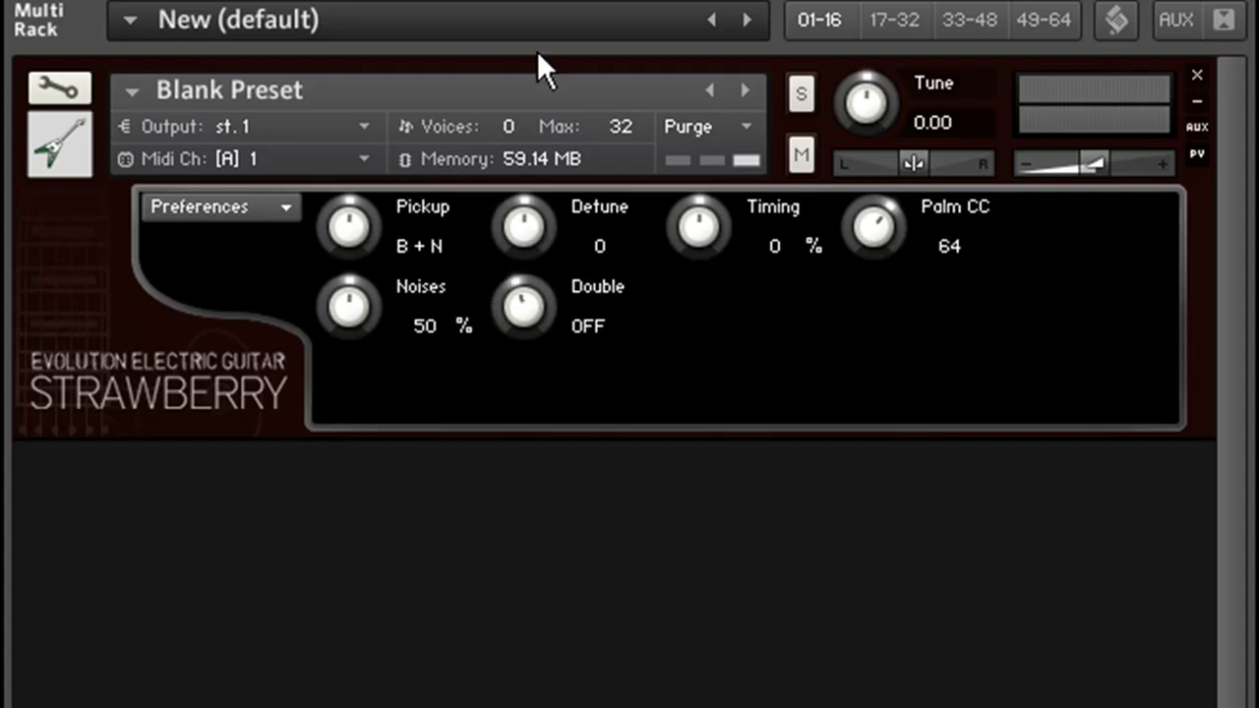